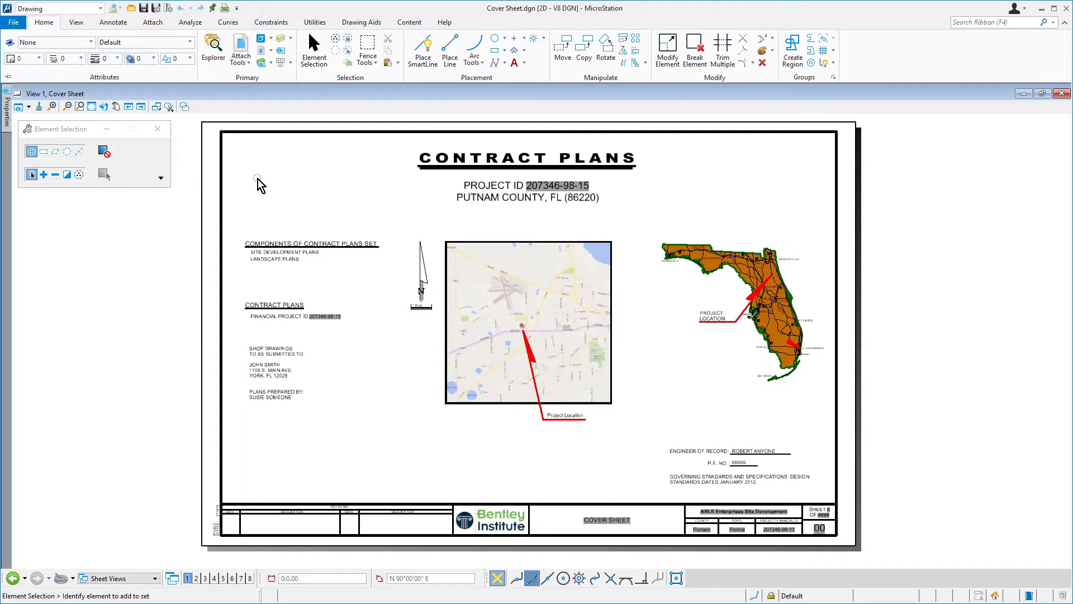
- Open the Explorer panel from the Home ribbon and collapse its File section
left_click(223, 63)
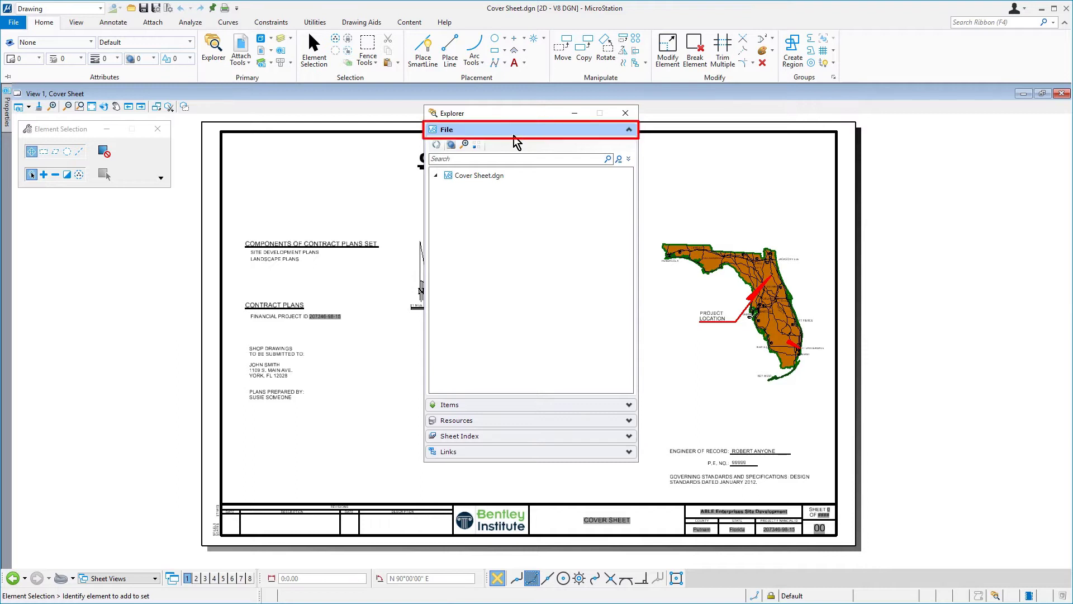
left_click(515, 137)
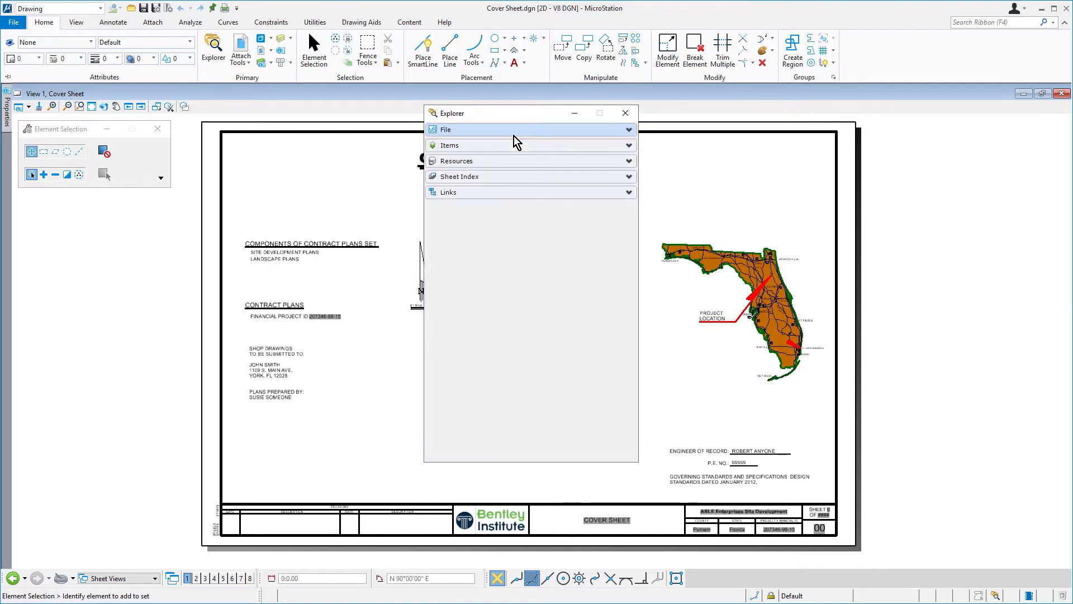
- Expand the Sheet Index section to list the MSBasicsCivil (1) sheet index
left_click(516, 177)
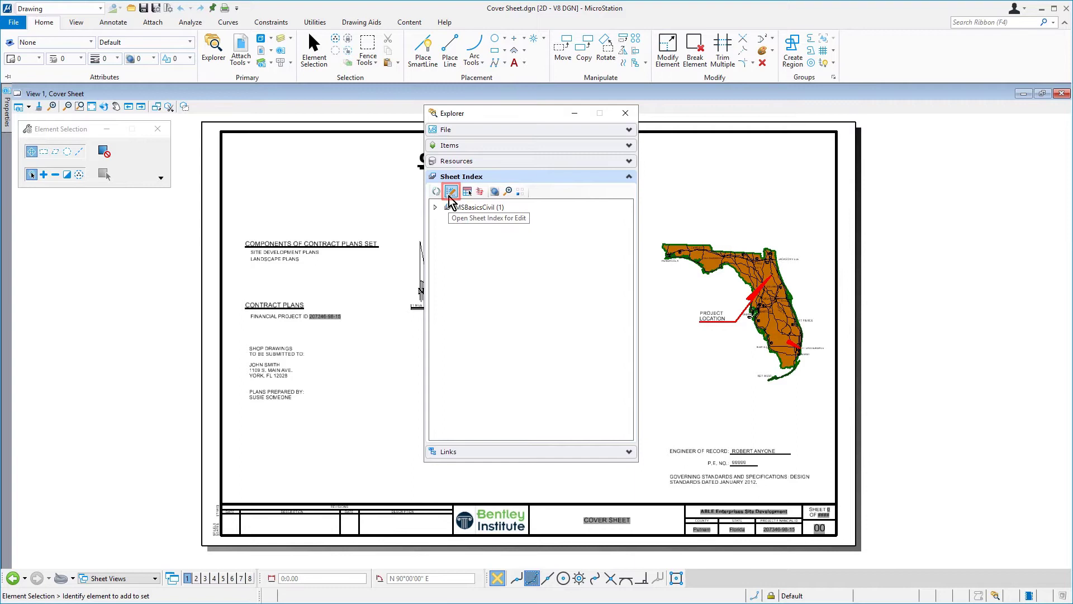
- Open the MSBasicsCivil sheet index for edit, expand it, and check 03 - Details numbering properties
left_click(450, 194)
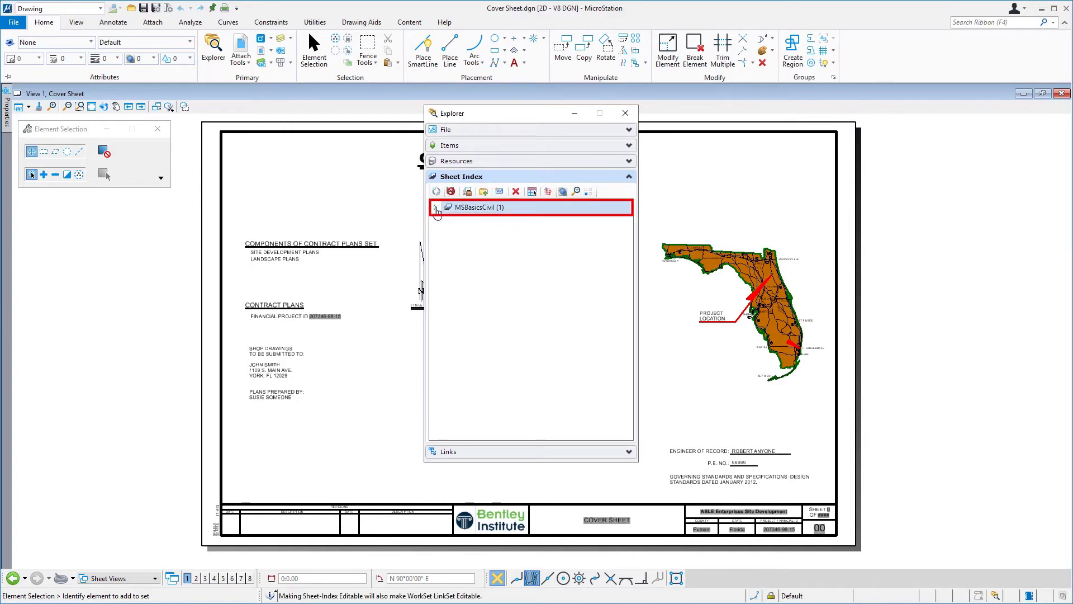
left_click(435, 208)
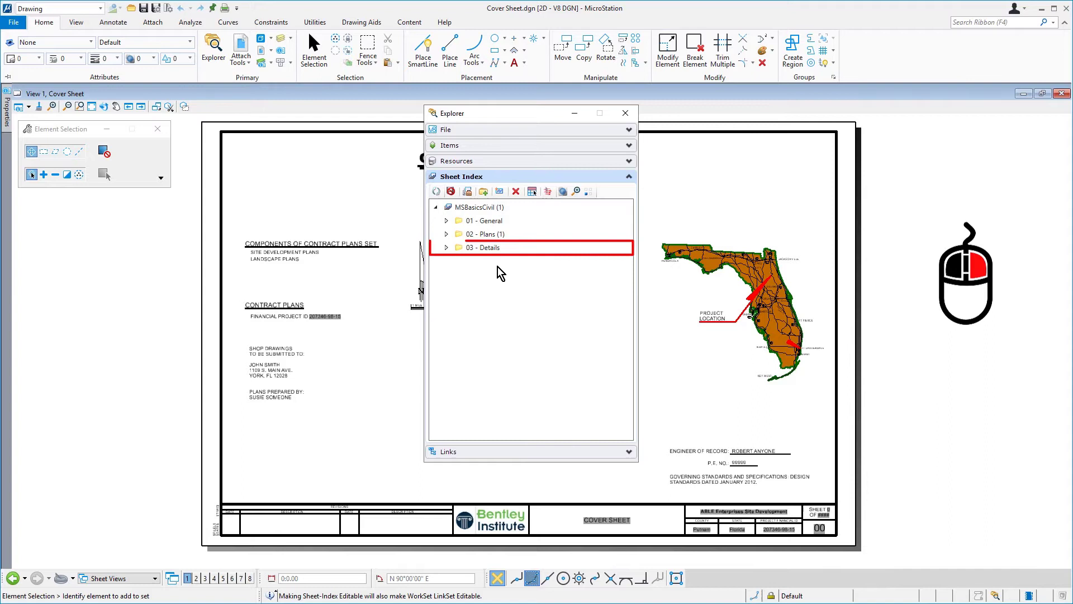
right_click(505, 254)
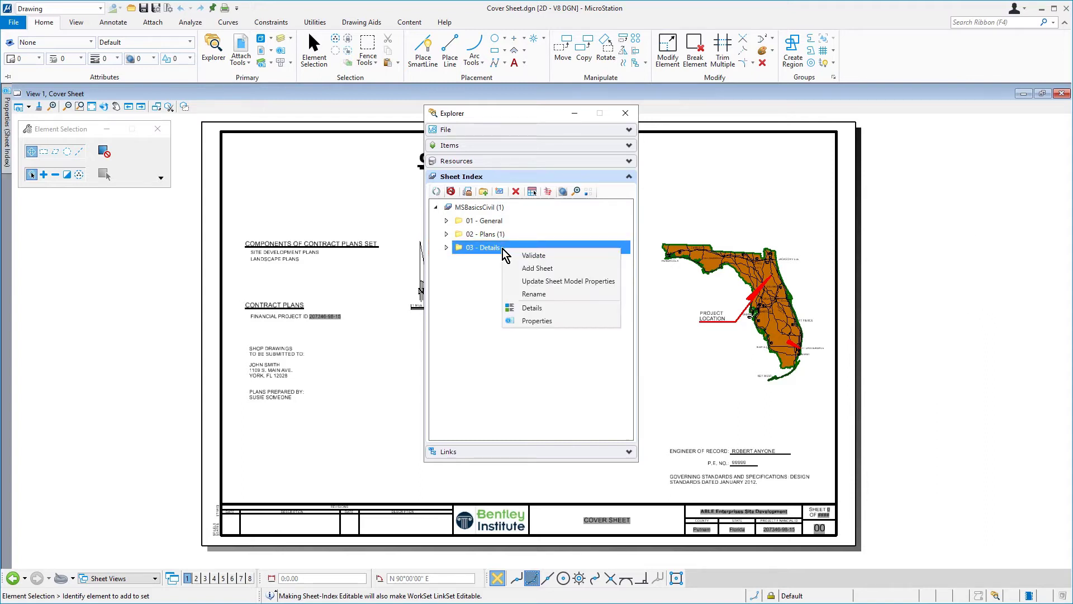
left_click(549, 320)
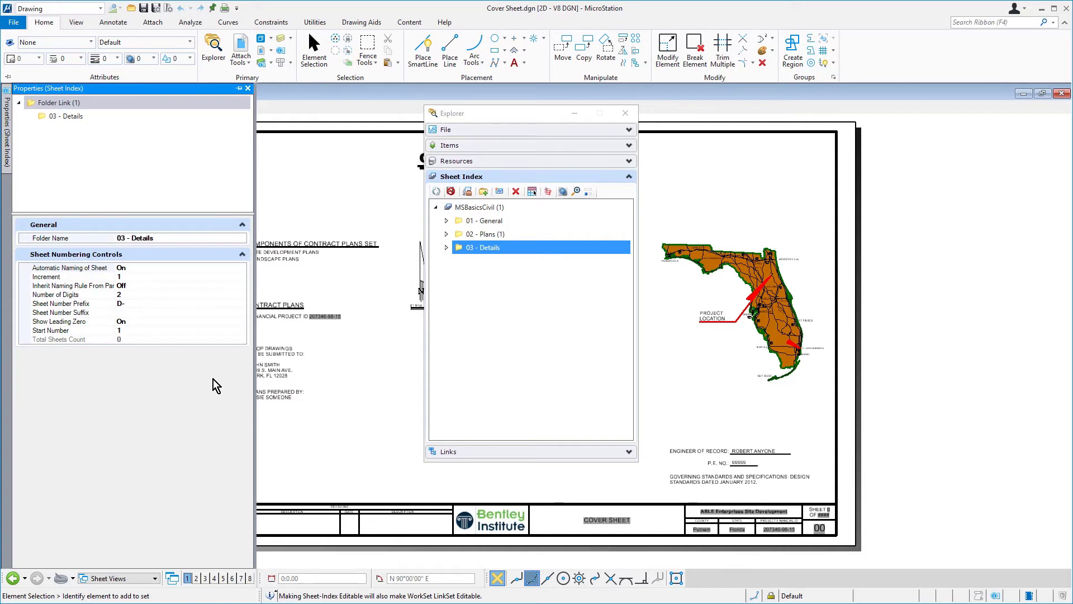
left_click(515, 322)
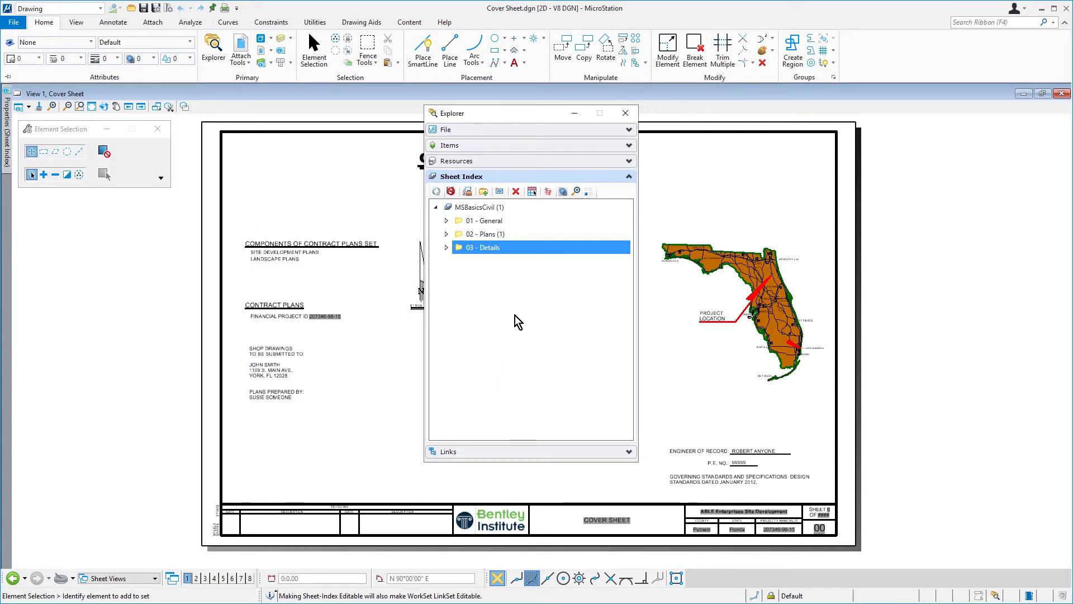
- Select 01 - General and review its sheet numbering properties
left_click(508, 219)
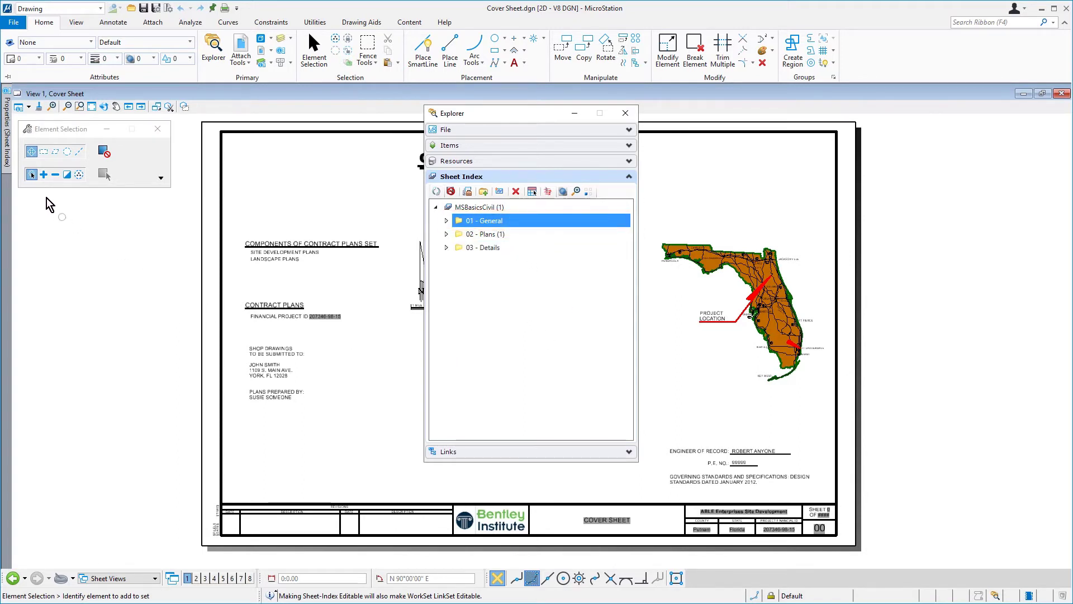
mouse_move(10, 161)
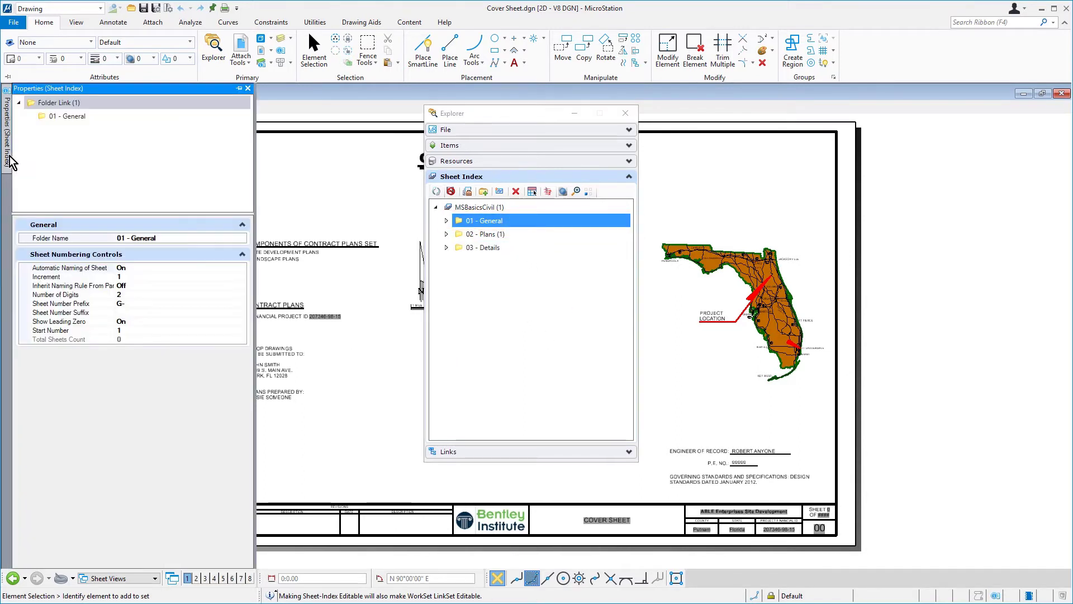
left_click(98, 166)
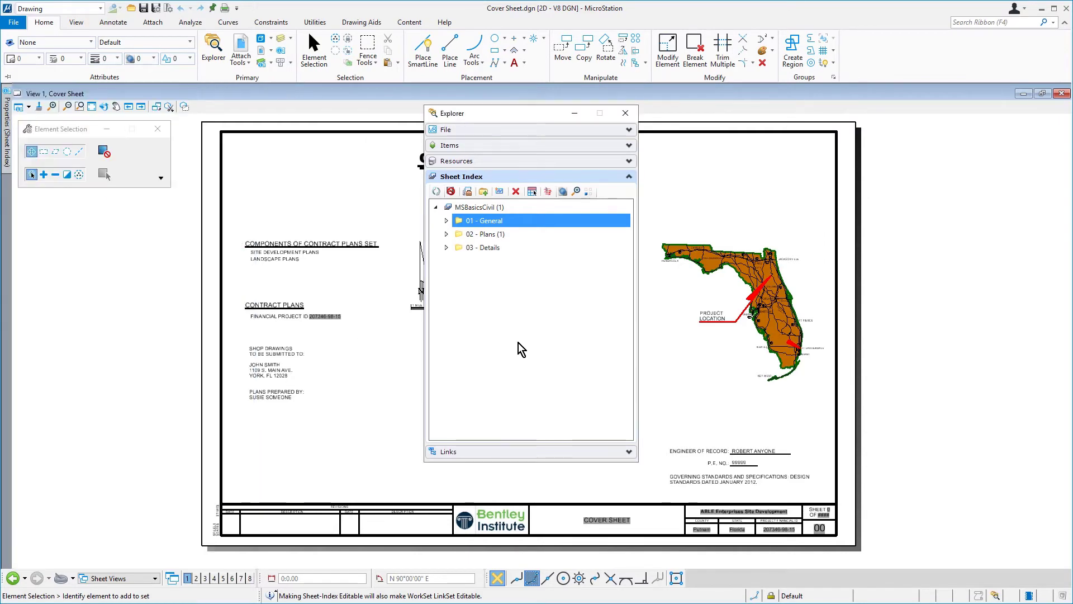
- Frame the Cover Sheet title block, shortening the Explorer panel so COVER SHEET is visible
scroll(621, 494, "up", 4)
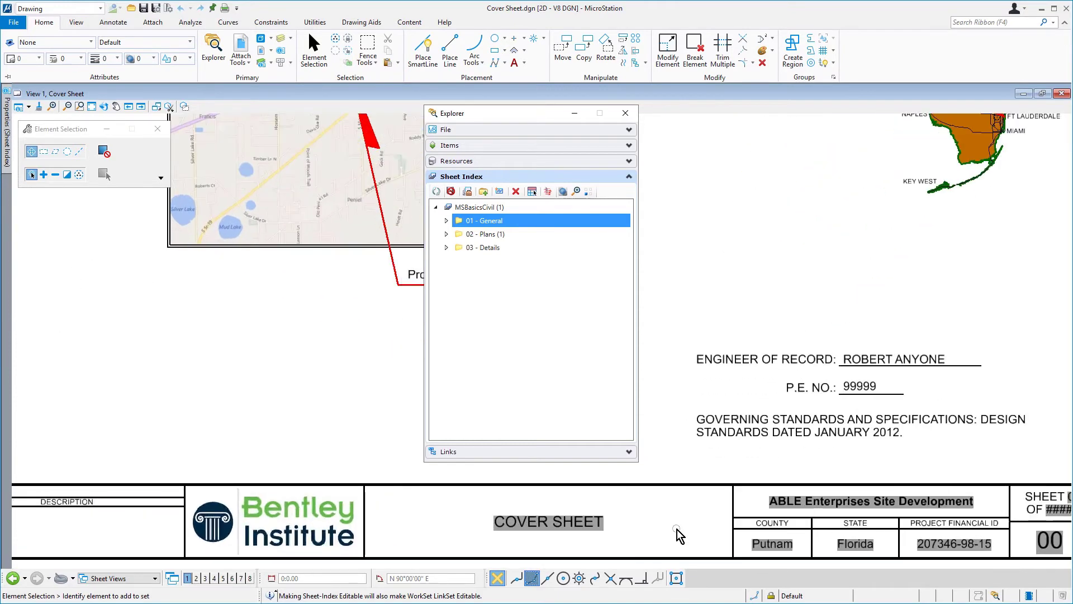
mouse_move(676, 528)
middle_mouse_down()
mouse_move(717, 458)
mouse_move(626, 397)
middle_mouse_up()
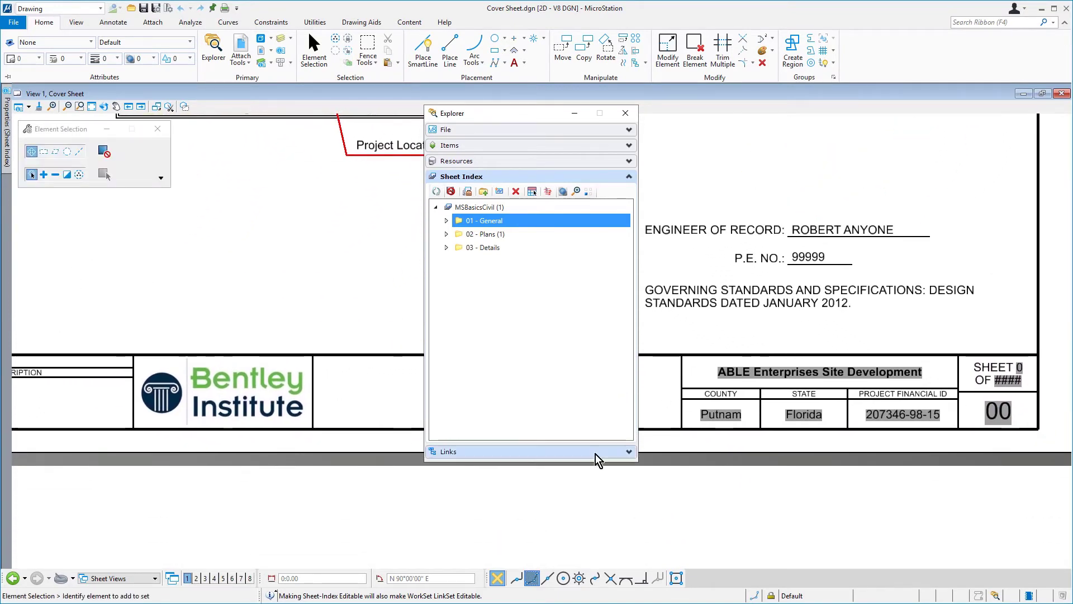
left_click_drag(597, 461, 580, 366)
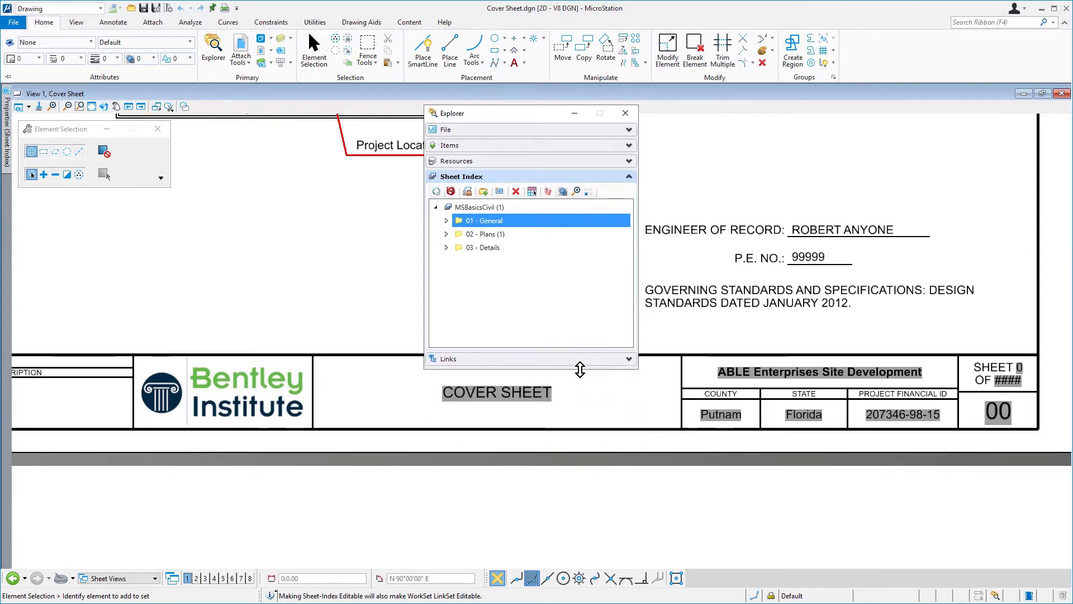
middle_click_drag(569, 392, 575, 448)
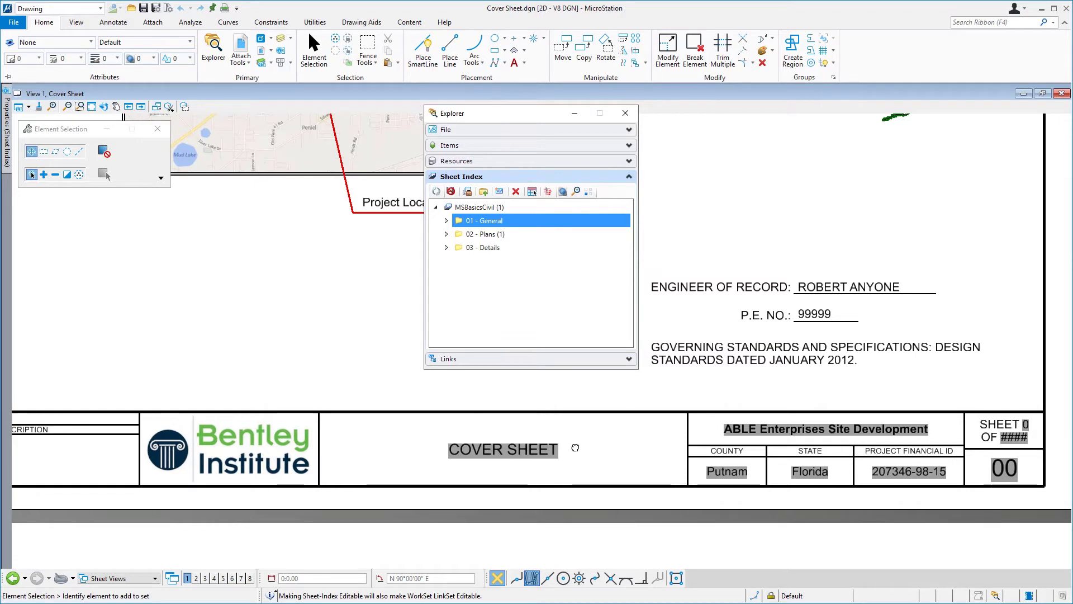
scroll(576, 448, "down", 1)
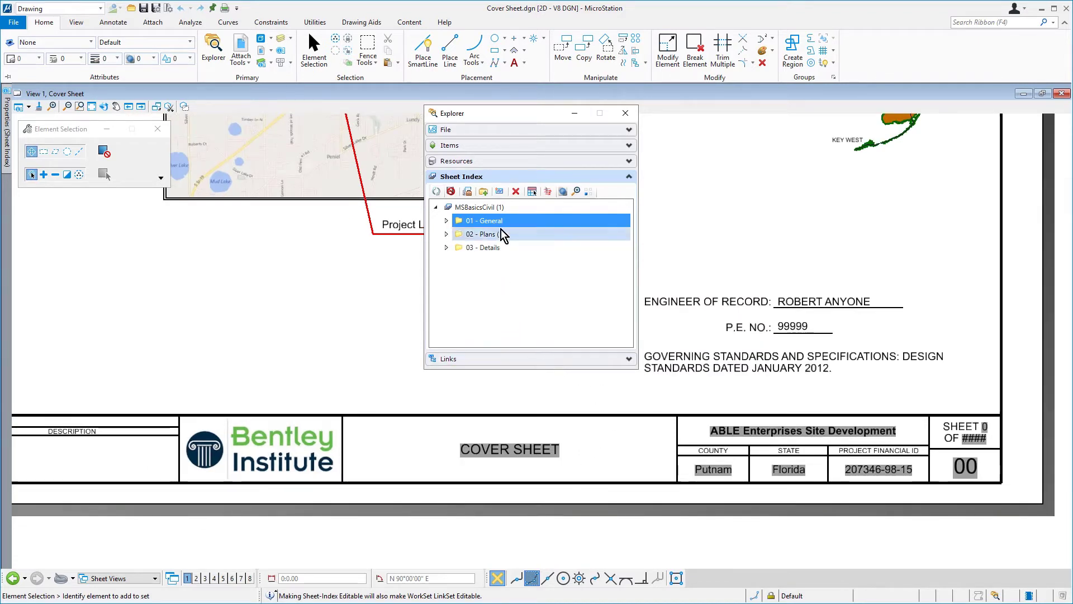
- Add the Cover Sheet model from 09 - Composing Sheets\Cover Sheet.dgn to 01 - General
left_click(500, 191)
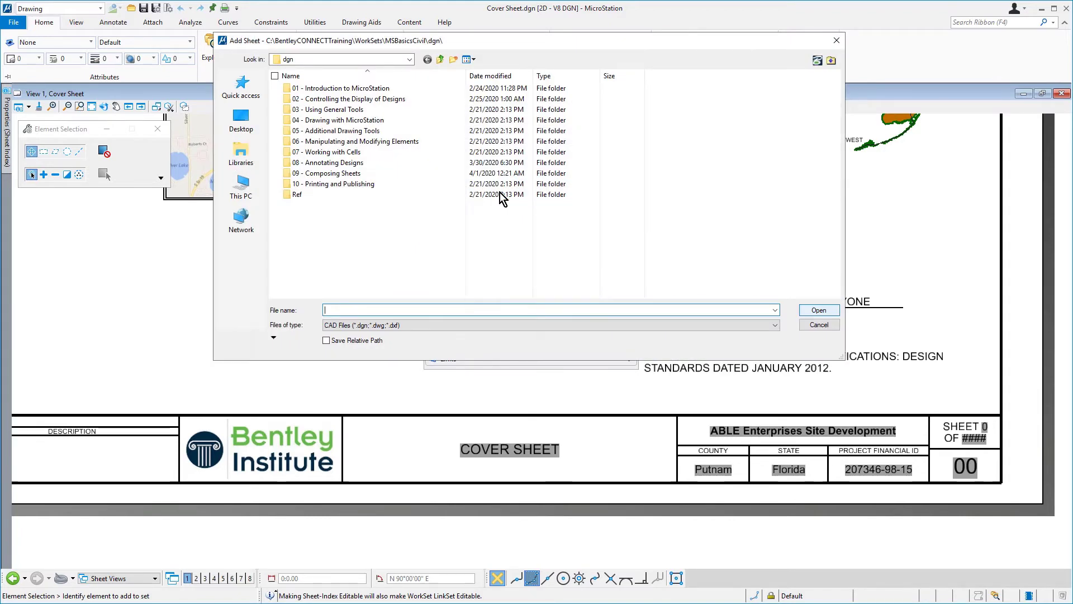
left_click(387, 176)
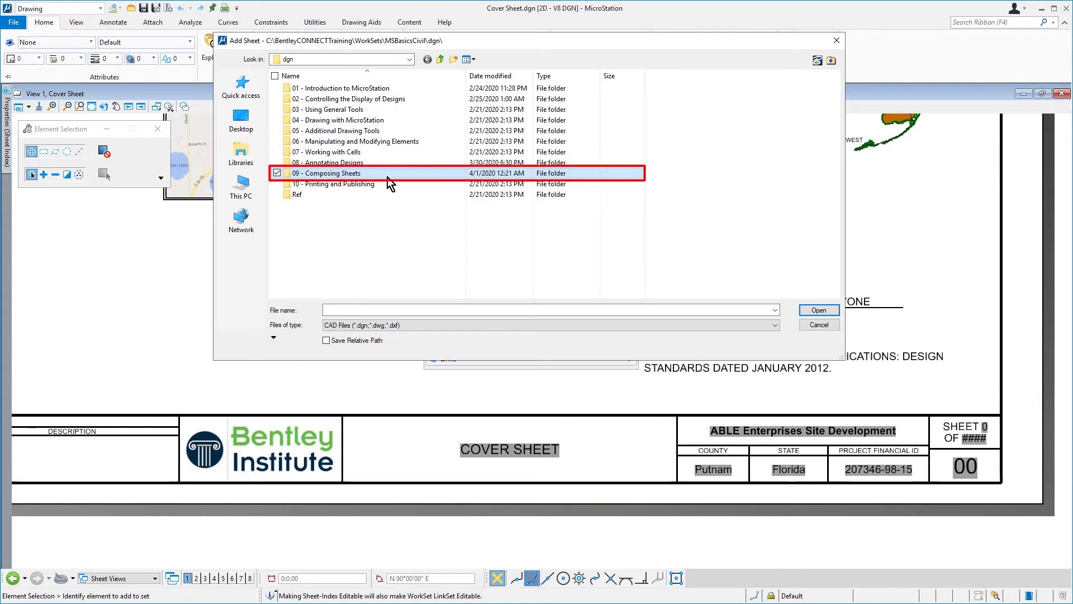
double_click(387, 176)
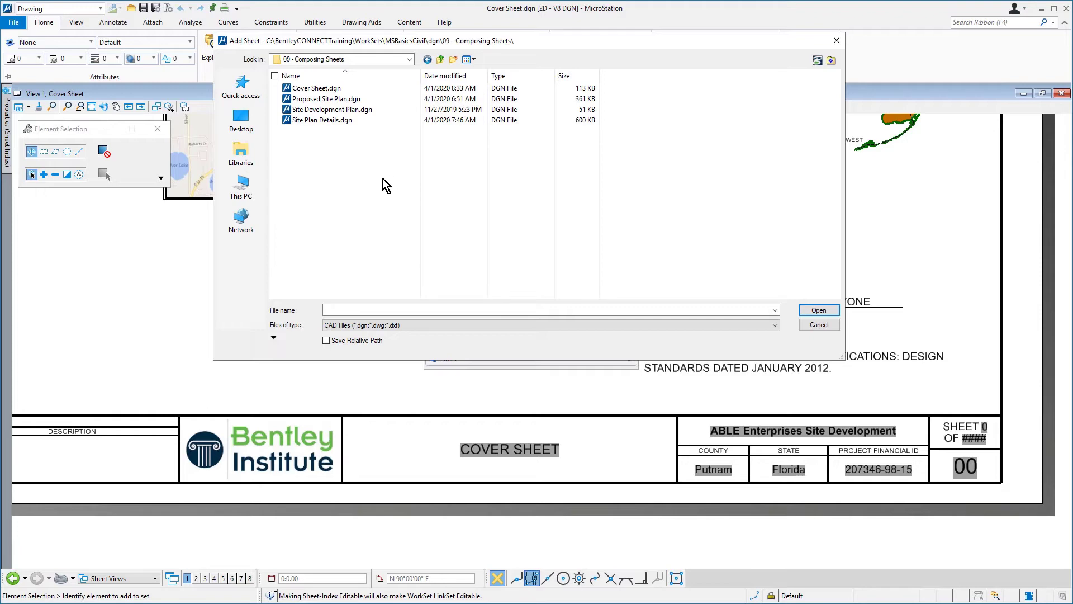
left_click(349, 89)
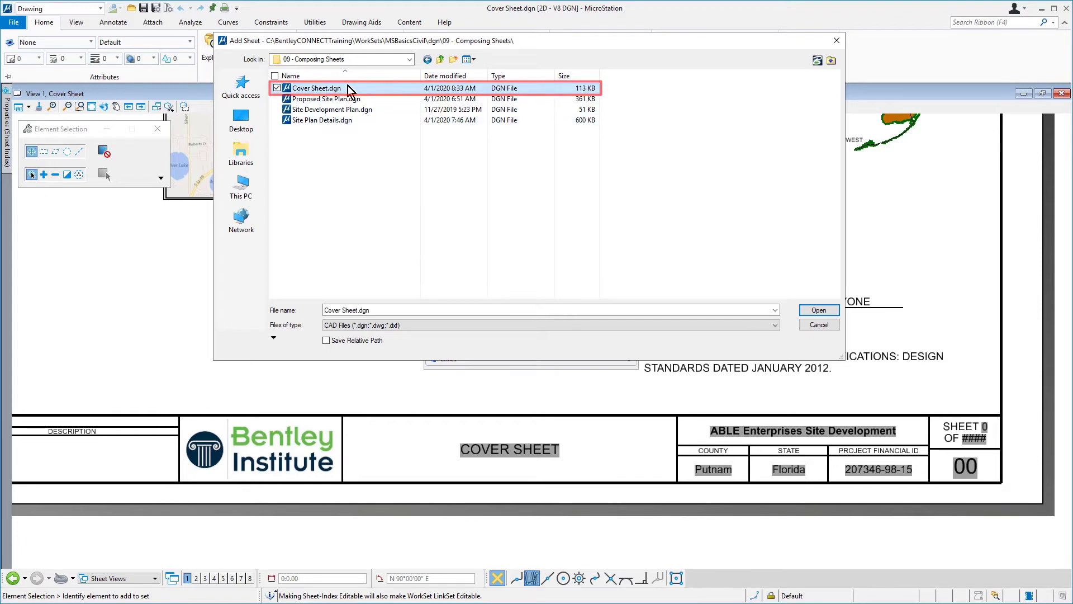
left_click(819, 310)
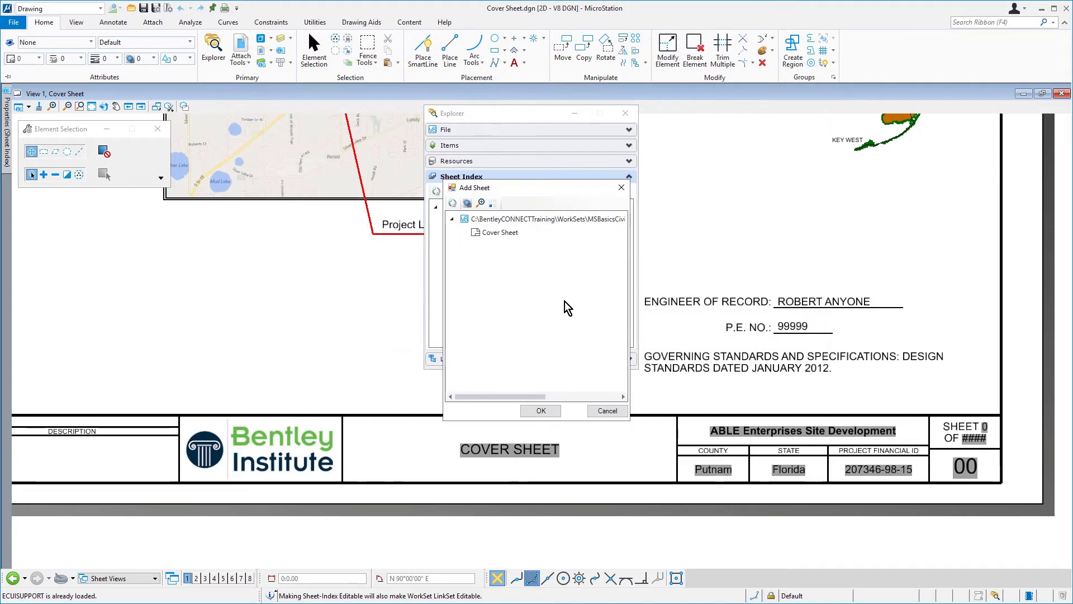
left_click(542, 236)
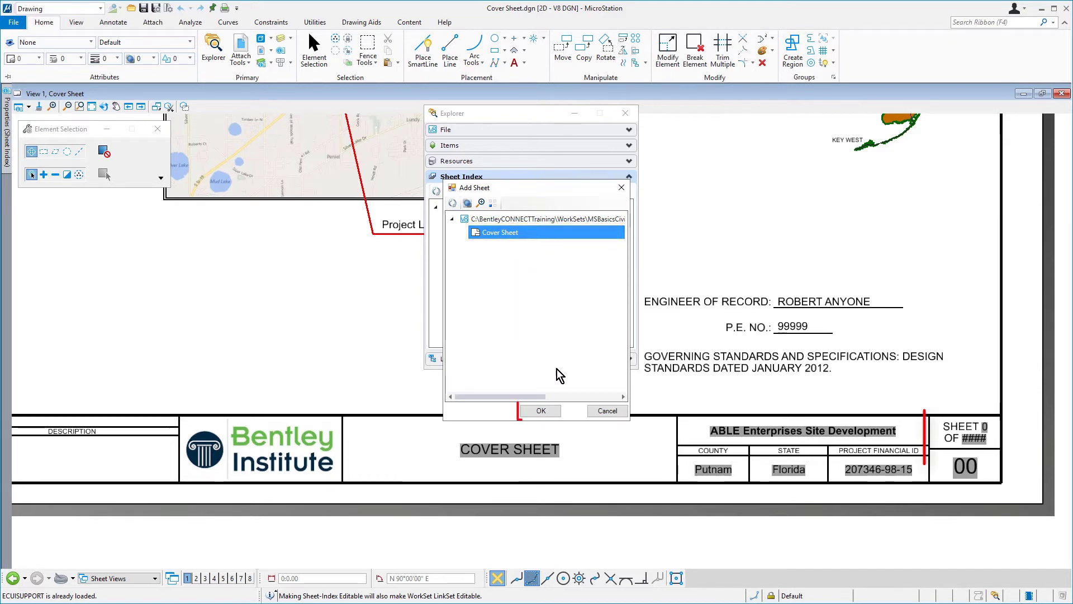
left_click(541, 411)
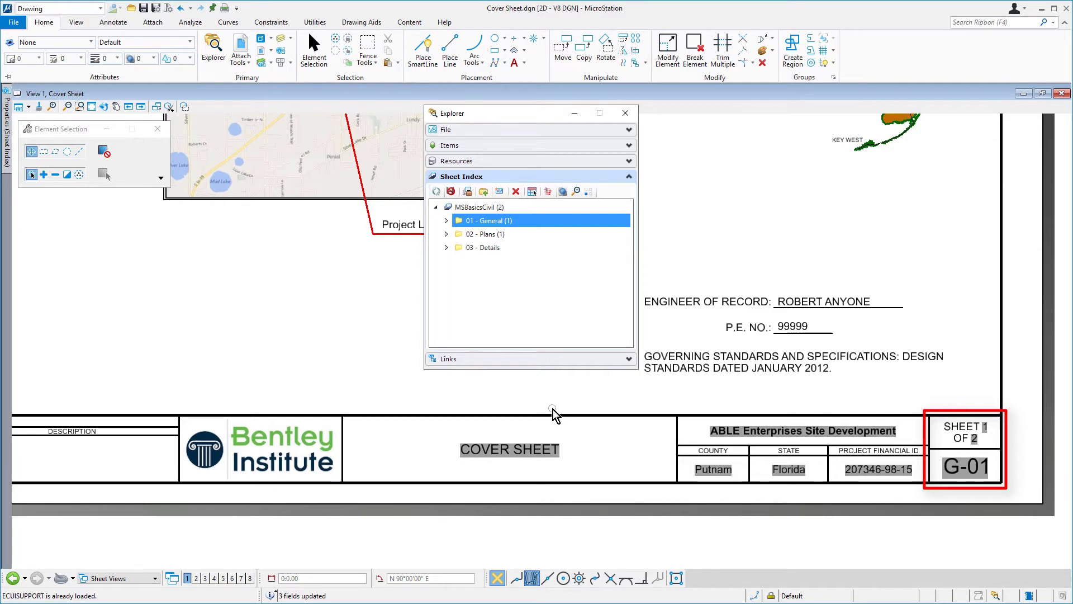
- Expand 01 - General to check G-01 Cover Sheet, then start adding a sheet to 02 - Plans
left_click(446, 221)
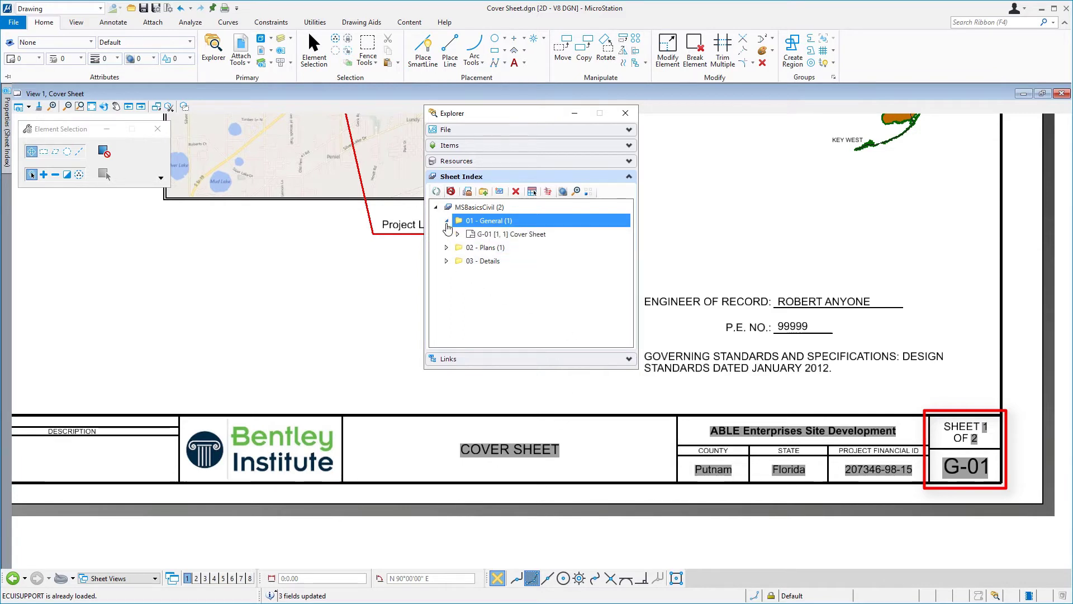
left_click(568, 235)
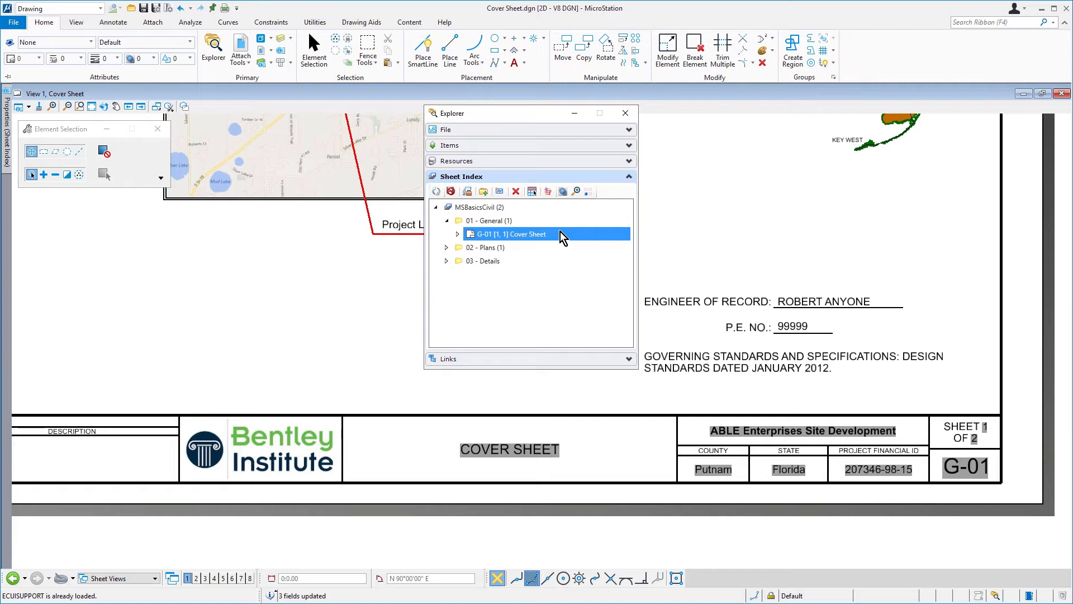
left_click(529, 250)
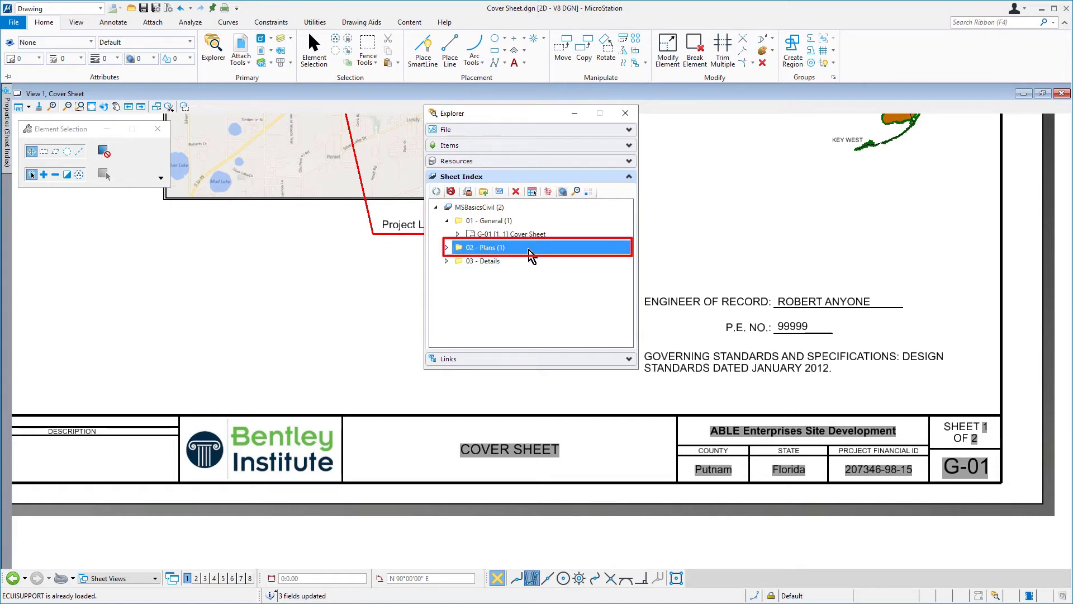
left_click(501, 193)
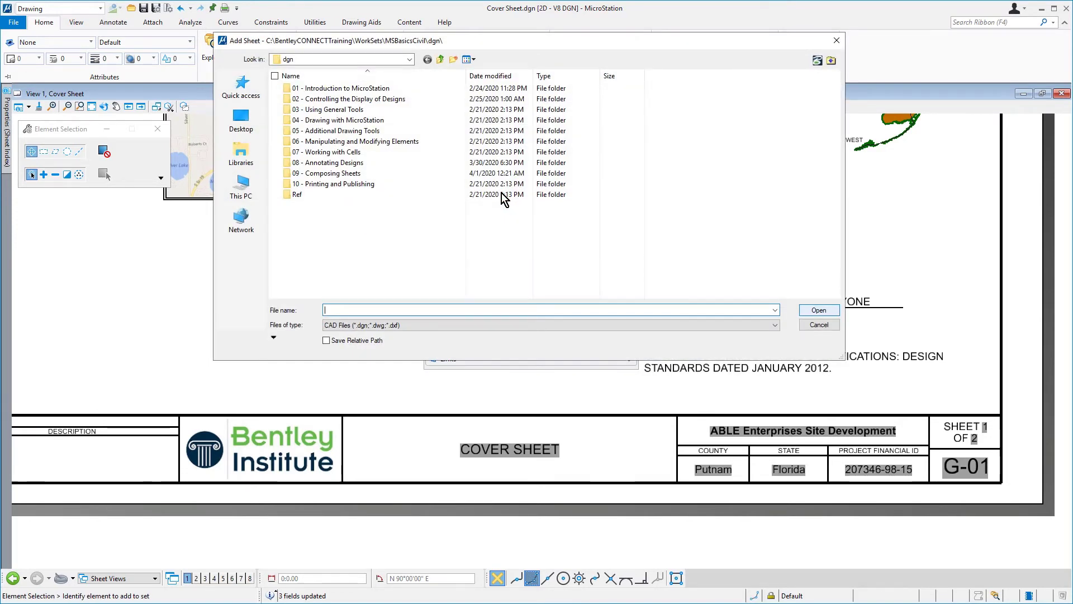
- Add the Site Development Plan [Sheet] model from Site Development Plan.dgn to 02 - Plans
double_click(384, 174)
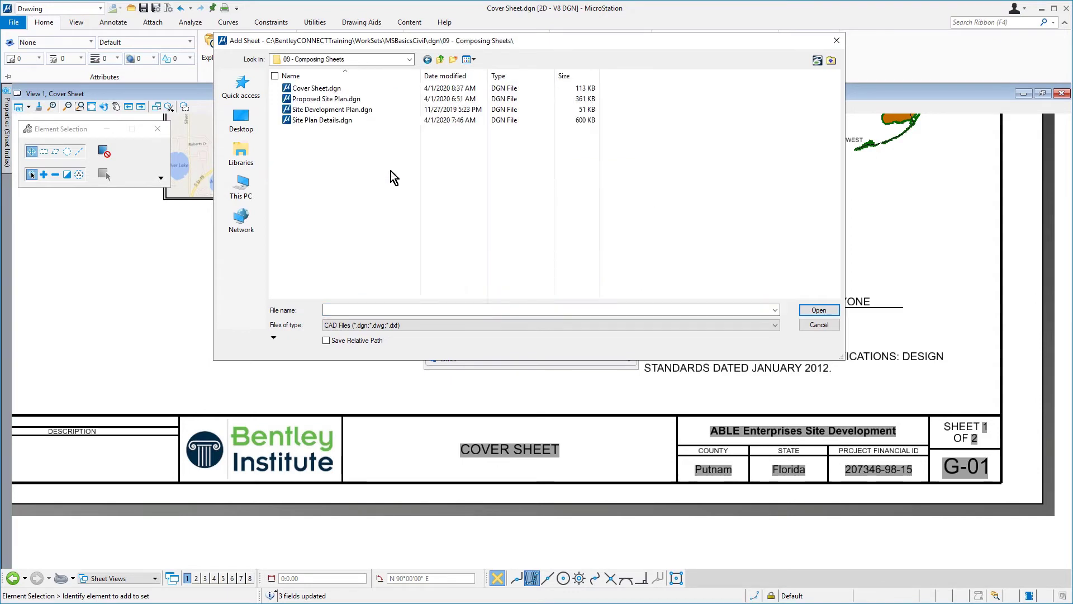
left_click(358, 110)
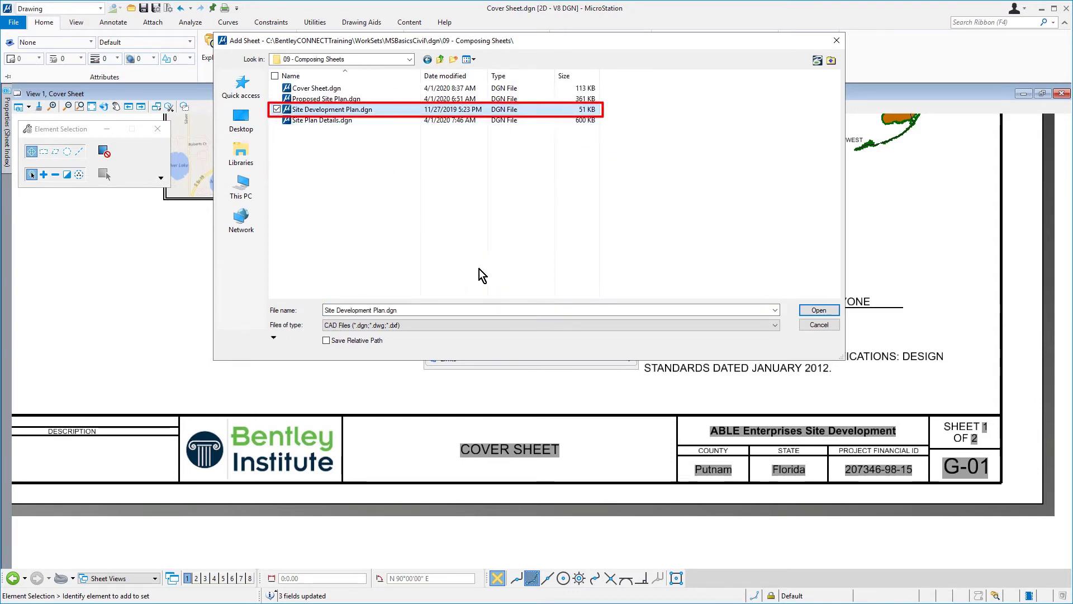
left_click(818, 311)
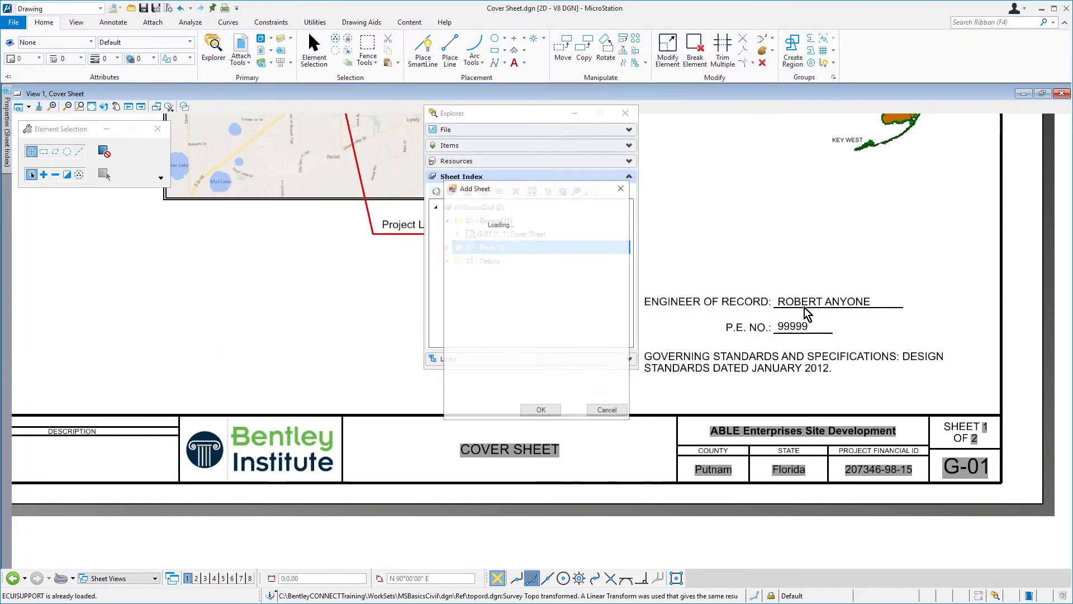
left_click(559, 233)
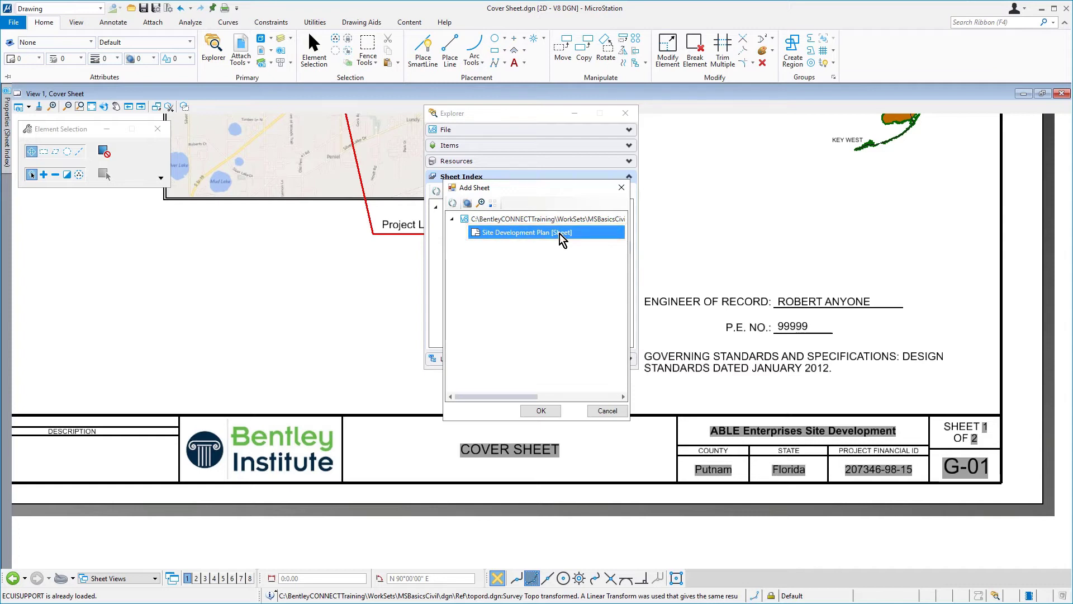
left_click(558, 411)
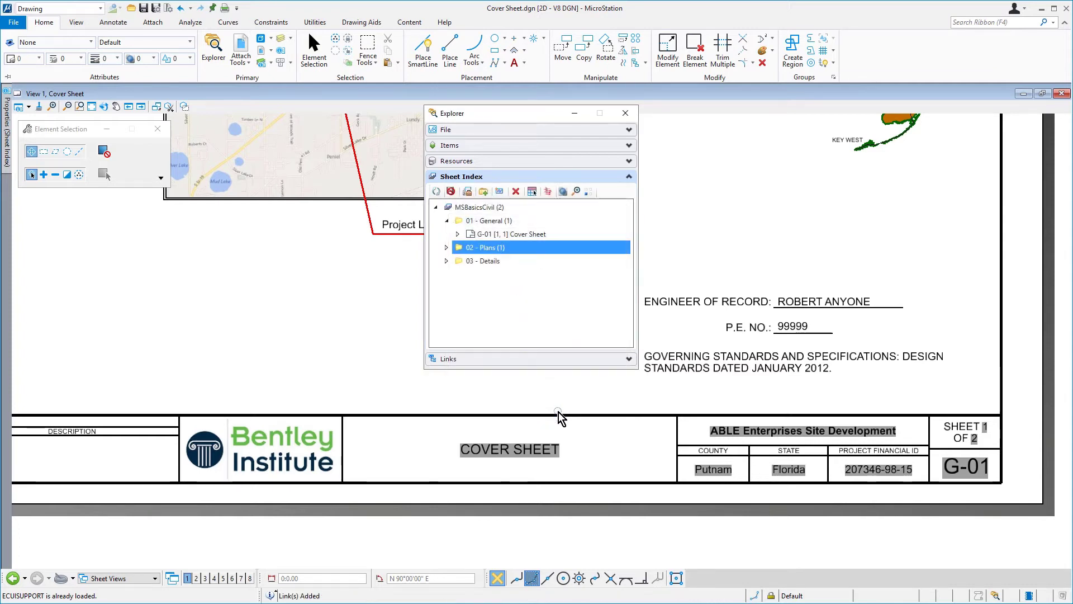
- Expand 02 - Plans, then pick 03 - Details as the destination for new sheets
left_click(447, 248)
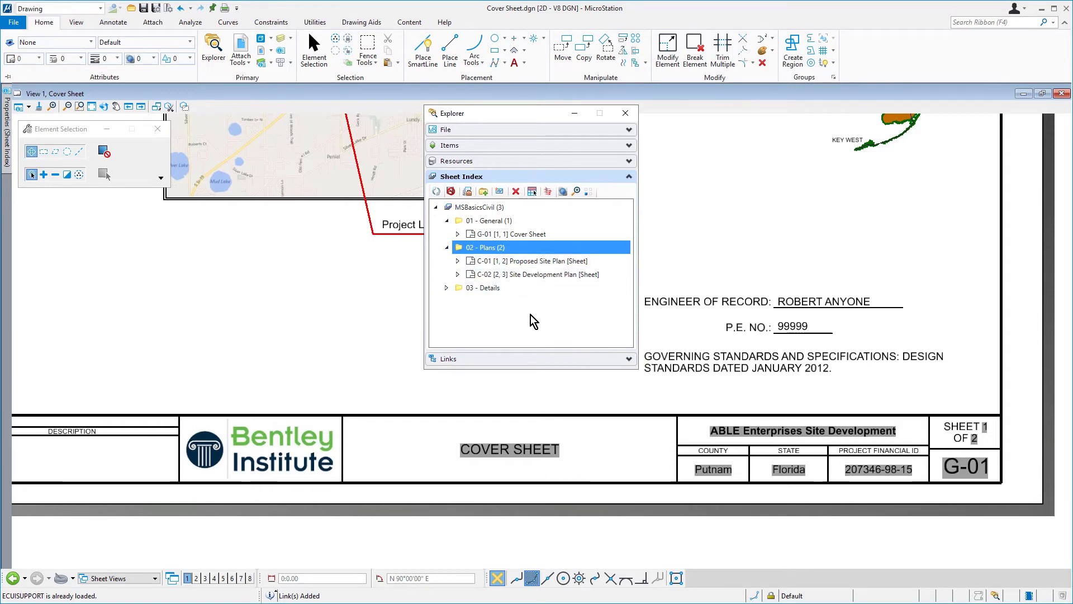
left_click(509, 288)
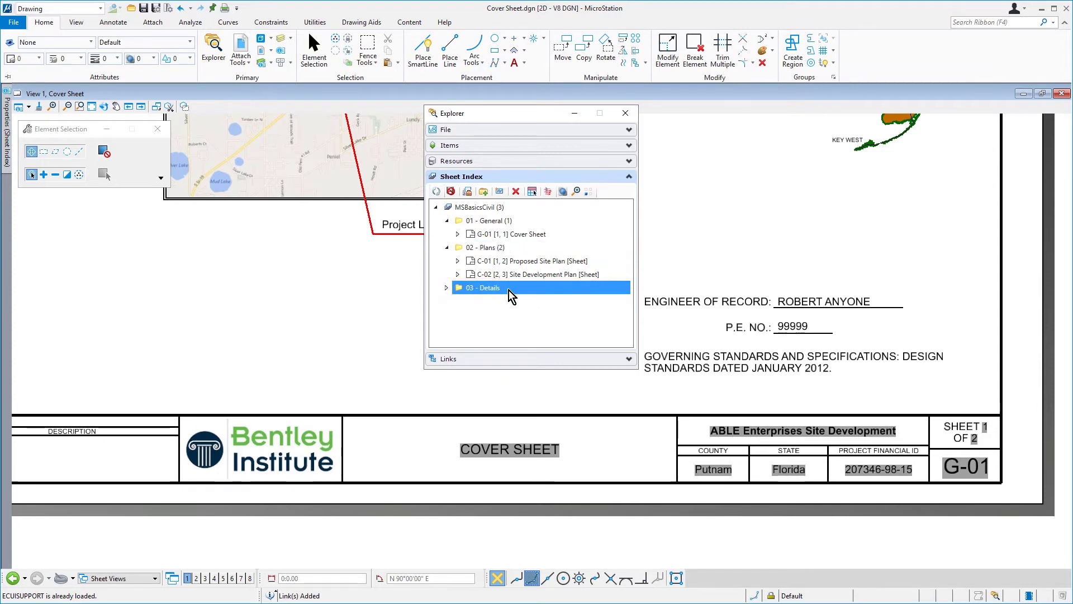
left_click(500, 192)
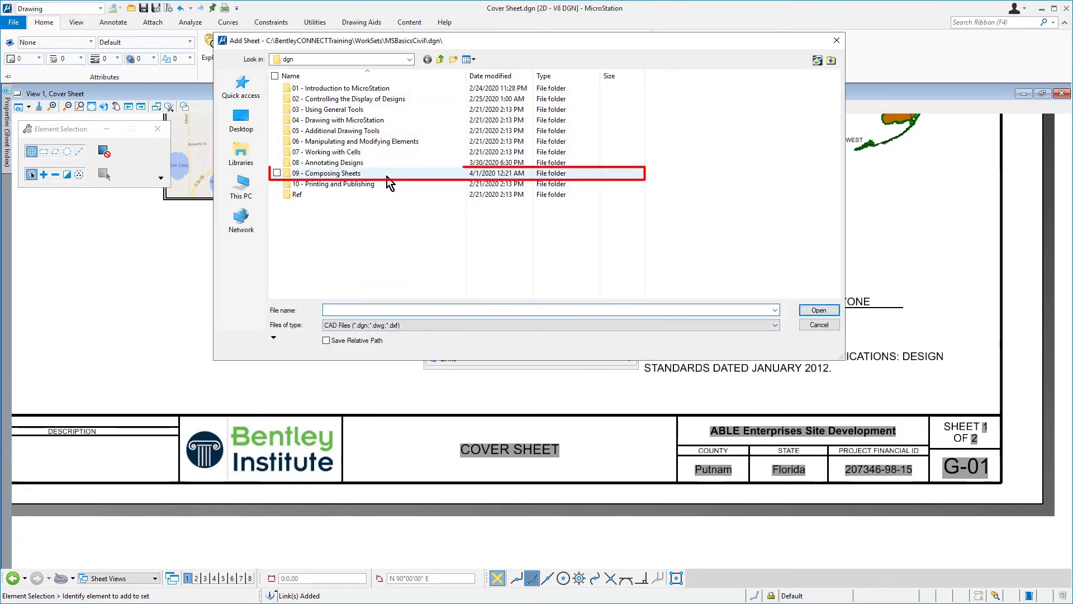
- Add Site Plan Details 01, 02 and 03 from Site Plan Details.dgn to 03 - Details
double_click(387, 175)
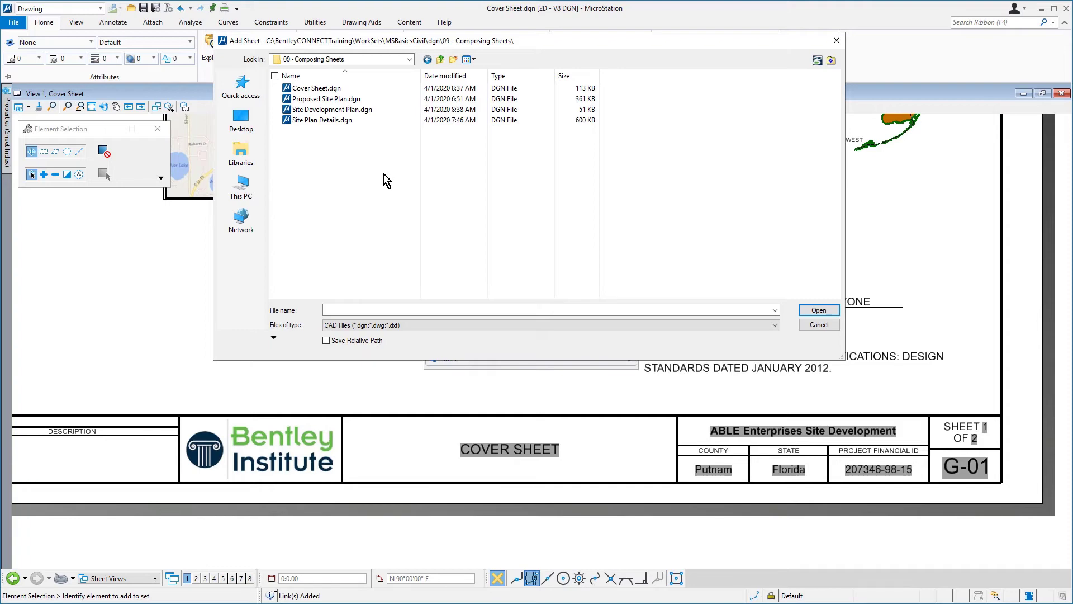
left_click(370, 122)
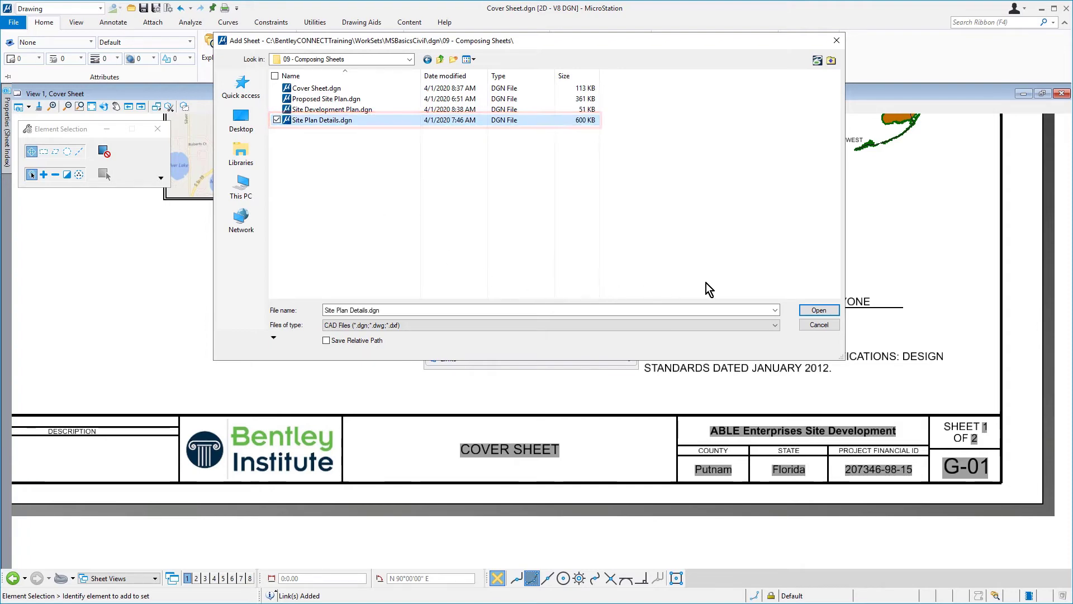
left_click(809, 311)
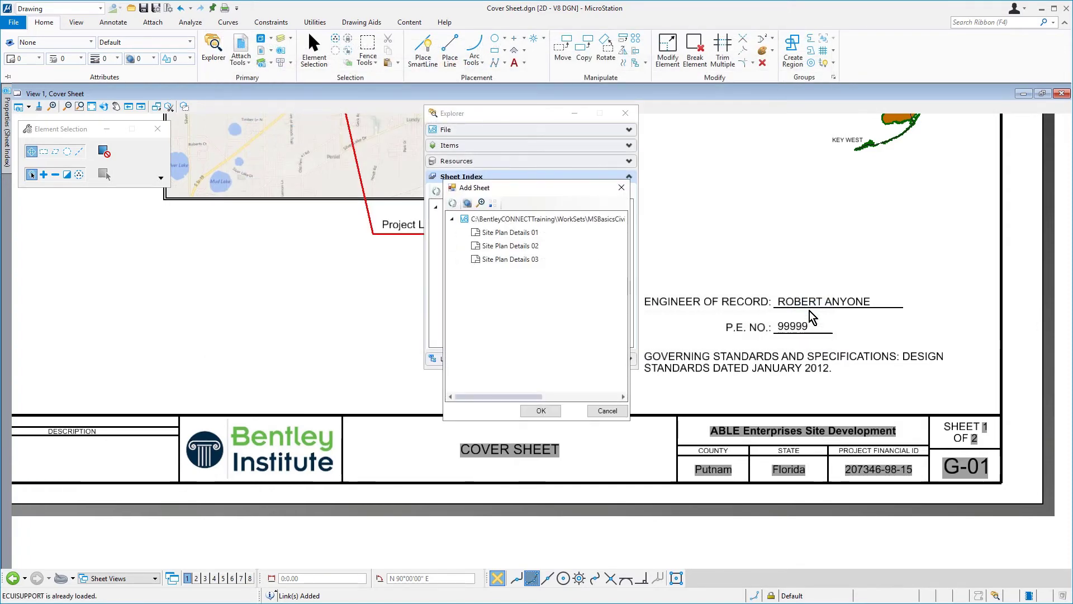
left_click(554, 233)
left_click(553, 246, "shift")
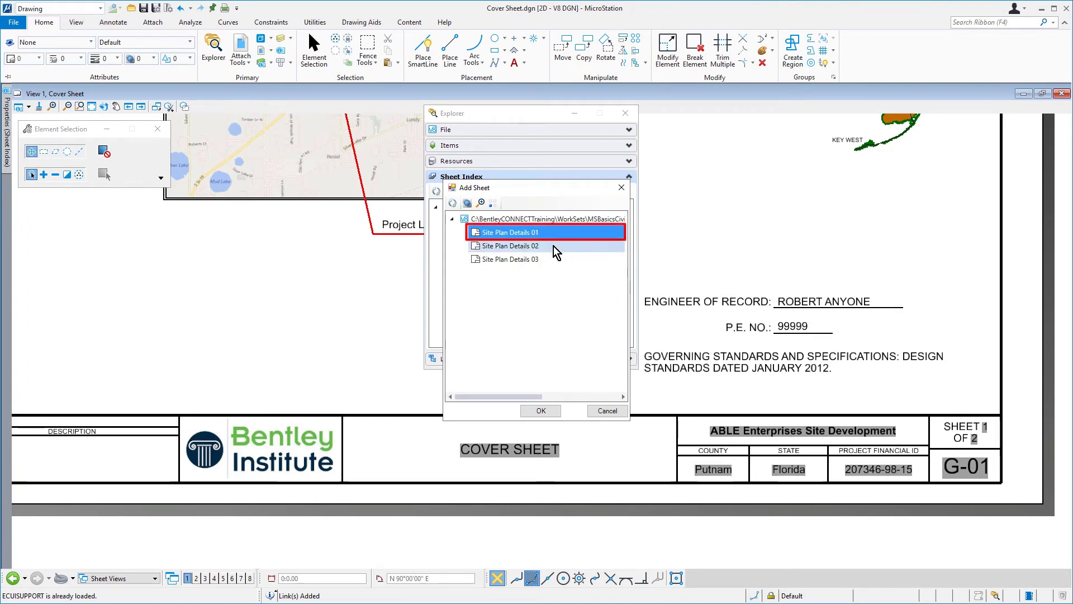
left_click(553, 258, "shift")
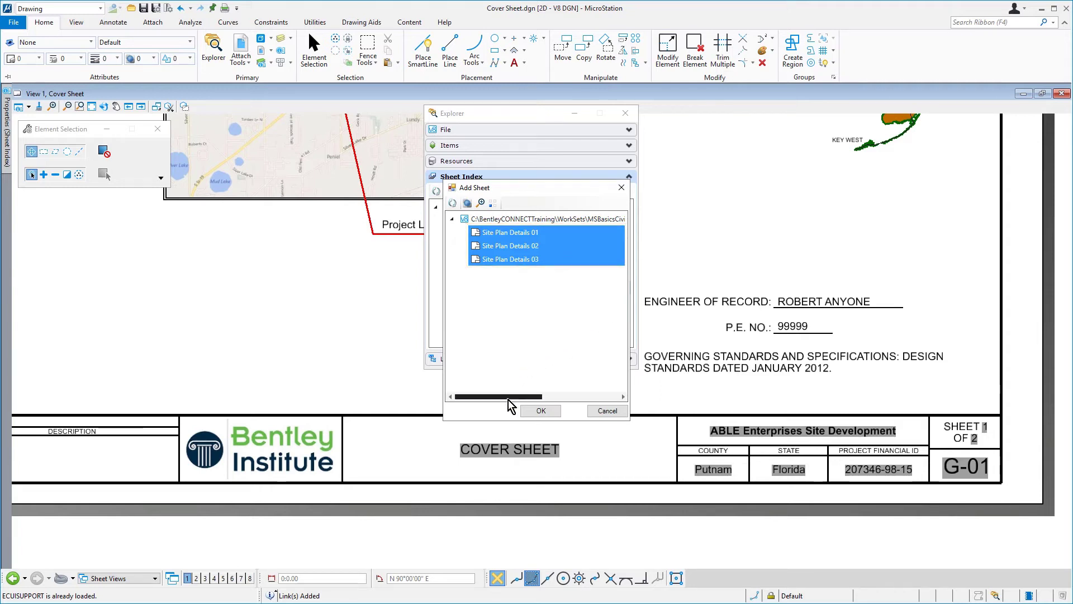
left_click(555, 411)
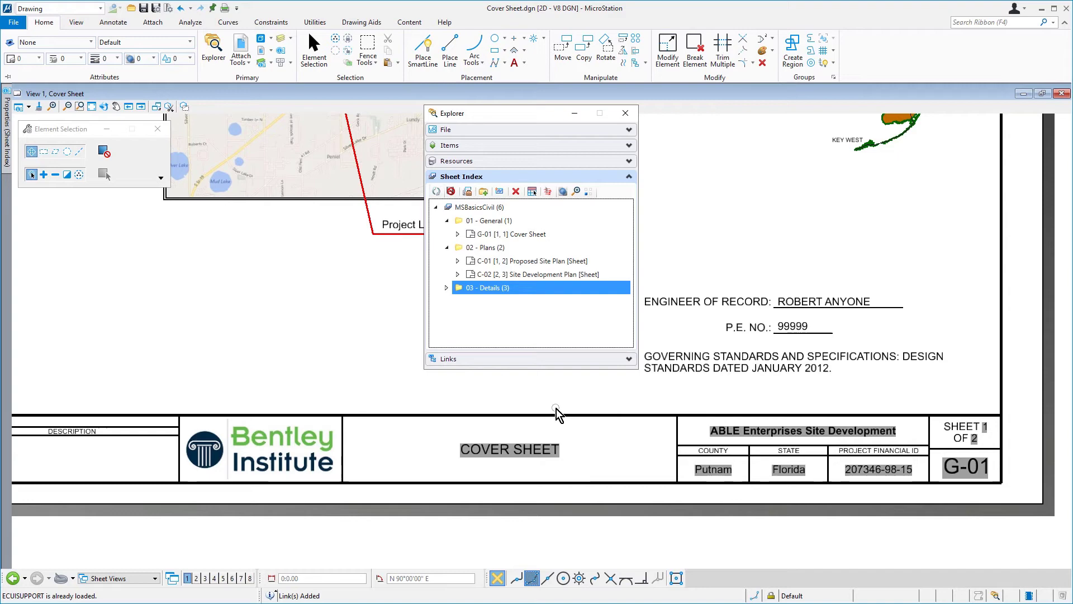
- Expand 03 - Details and open the D-01 [1, 4] Site Plan Details 01 sheet
left_click(447, 288)
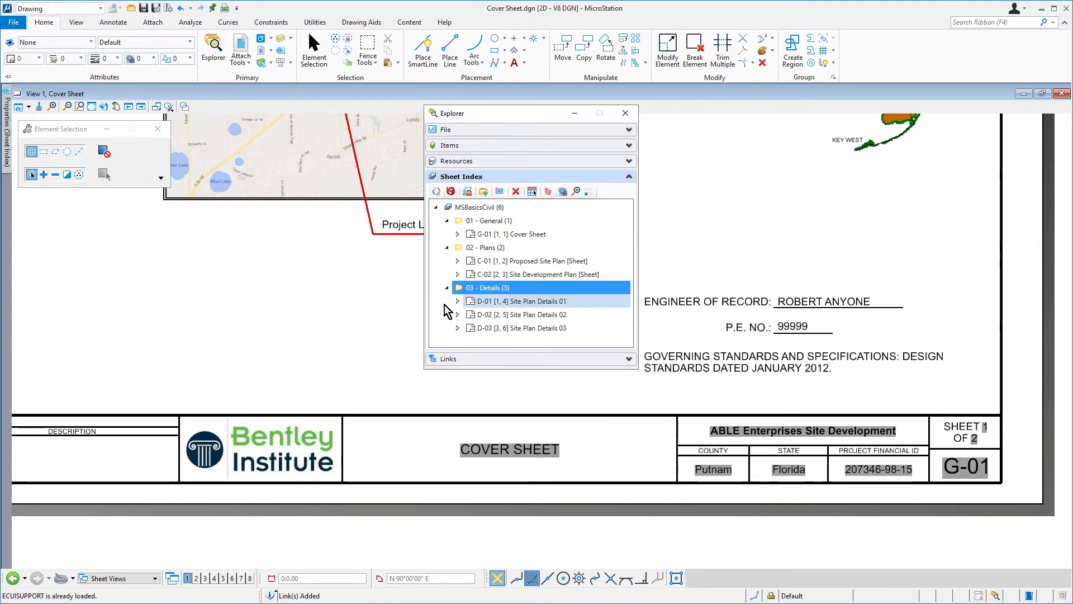
left_click(576, 304)
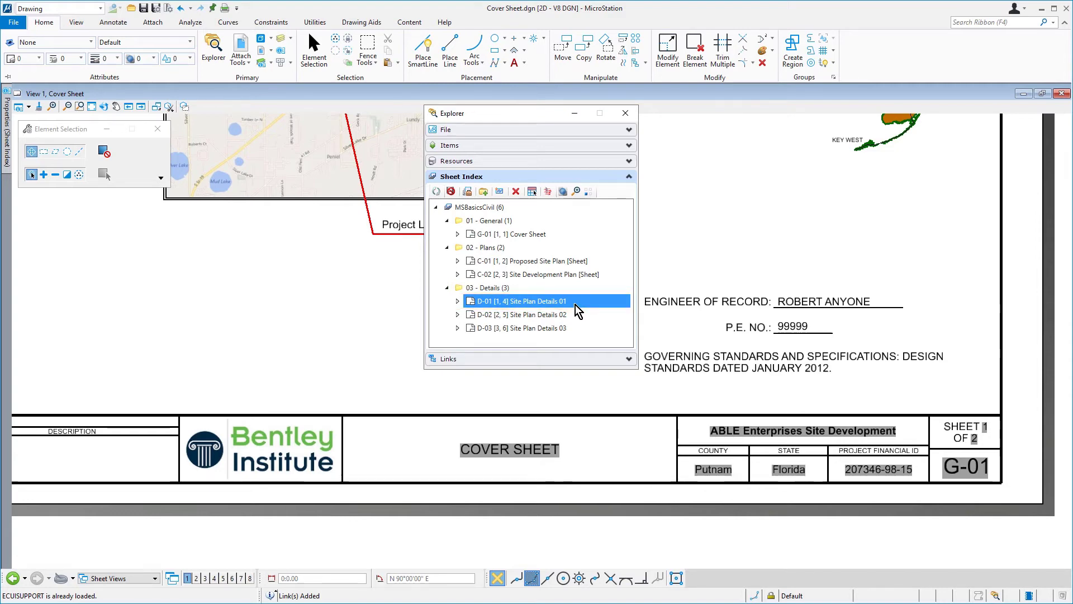
double_click(578, 310)
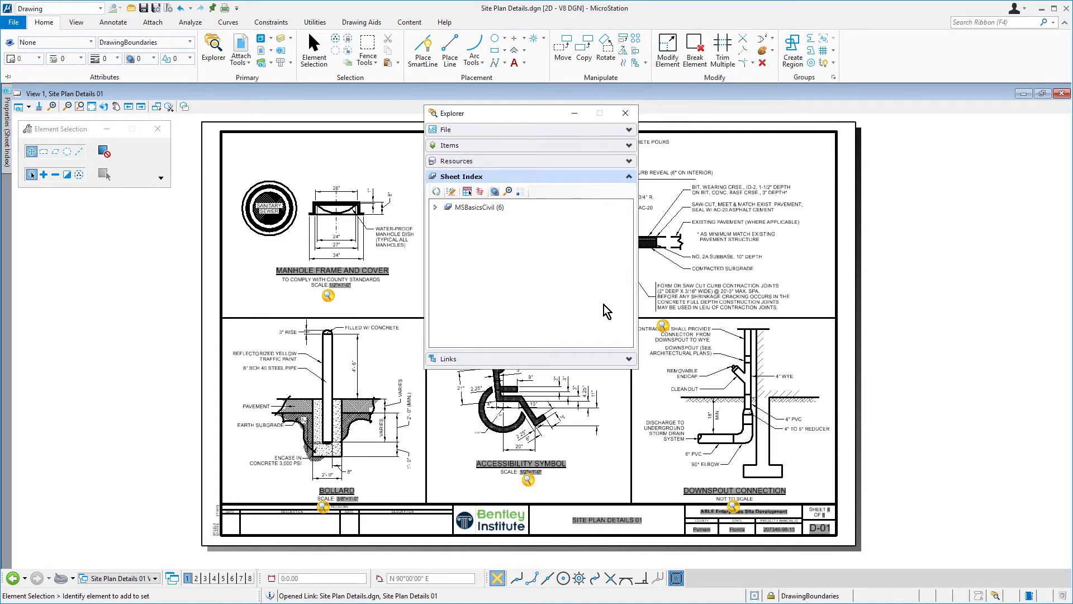
- Zoom and pan to the D-01 title block's SHEET 4 OF 6 field
scroll(696, 552, "up", 1)
scroll(703, 552, "up", 2)
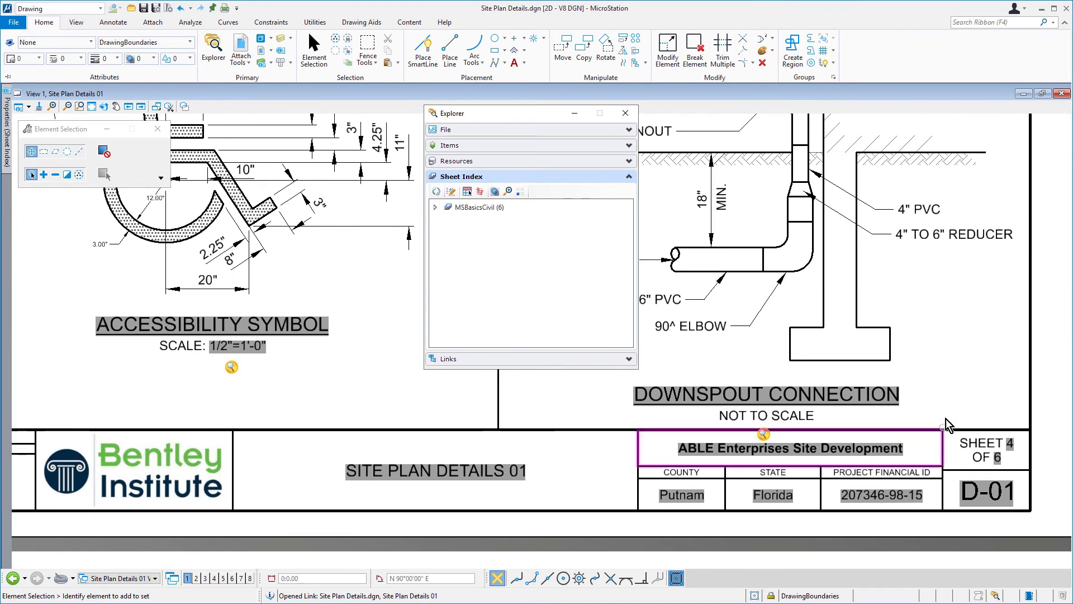
middle_click_drag(946, 419, 855, 435)
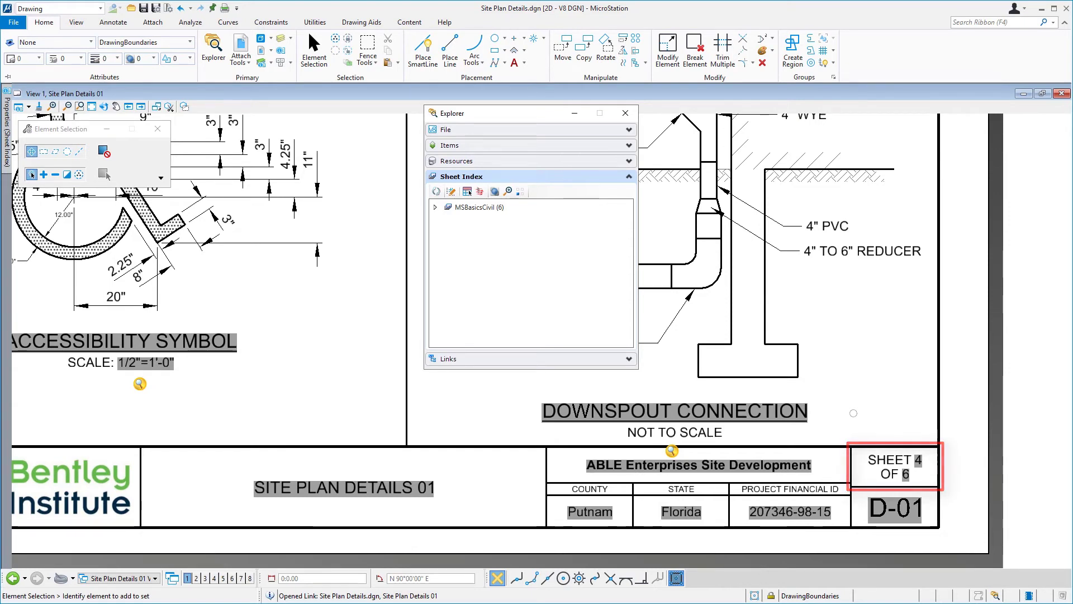
- Expand MSBasicsCivil and its 01 - General, 02 - Plans and 03 - Details folders in the Sheet Index
left_click(435, 207)
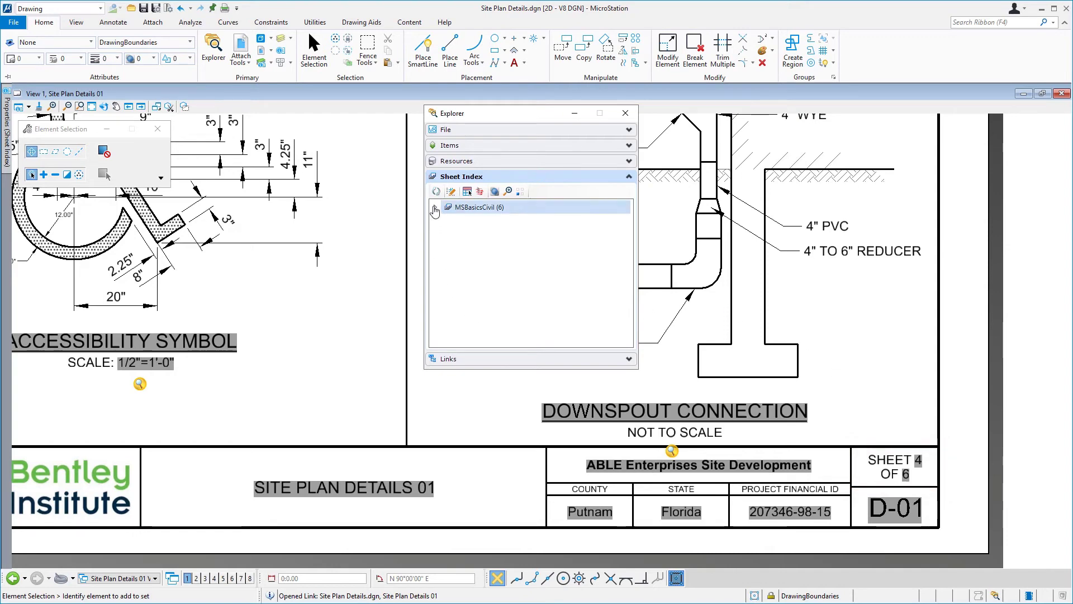
left_click(447, 221)
left_click(446, 248)
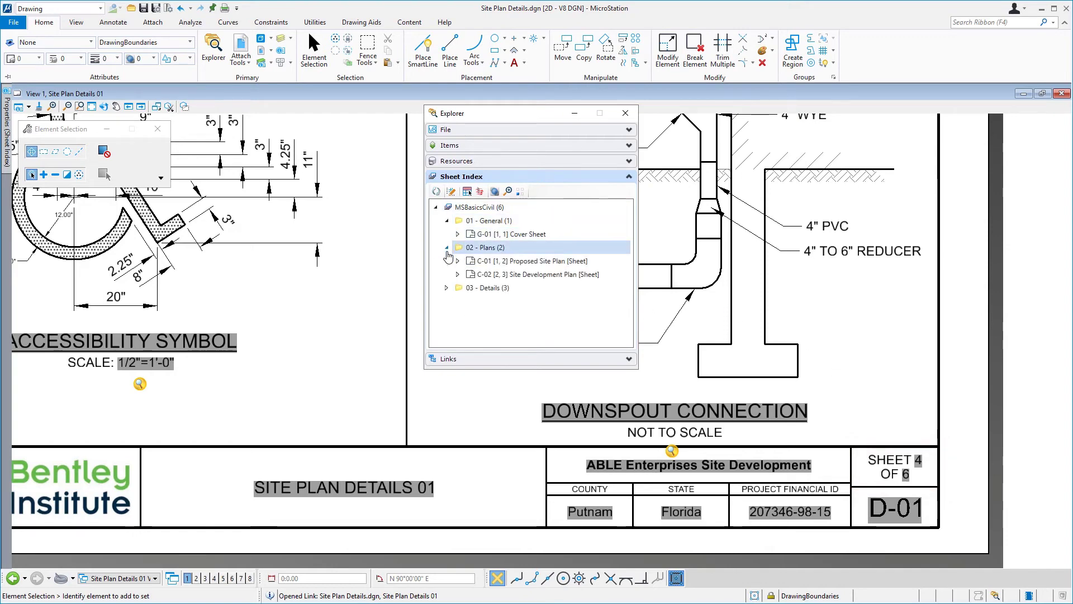
left_click(445, 288)
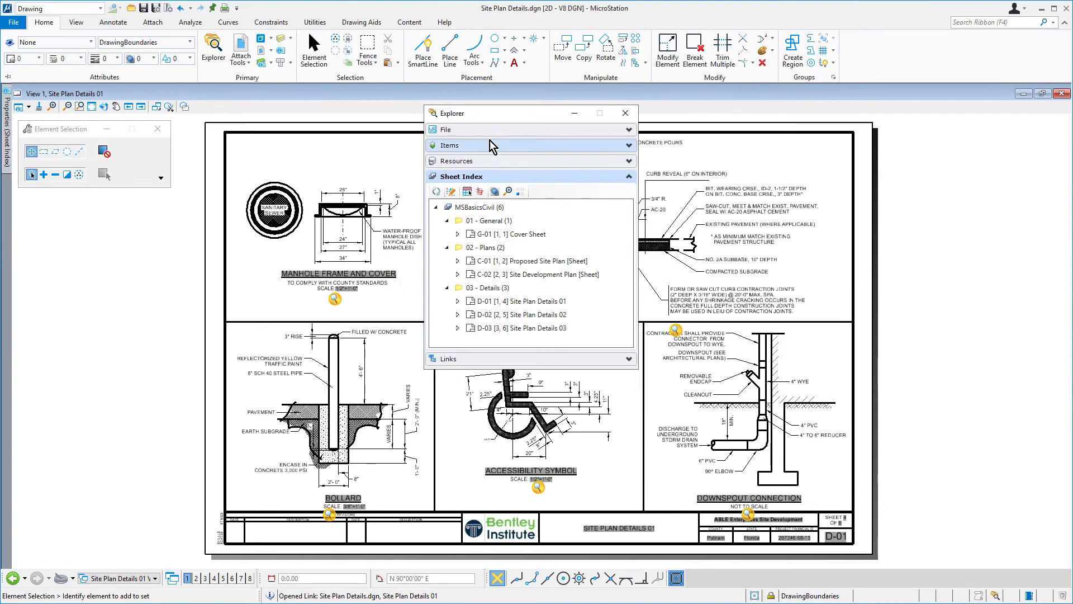
- Dock the Explorer panel on the left edge of the main window and set it to auto-hide
mouse_move(502, 115)
left_mouse_down()
mouse_move(603, 146)
mouse_move(362, 347)
mouse_move(65, 316)
mouse_move(33, 327)
left_mouse_up()
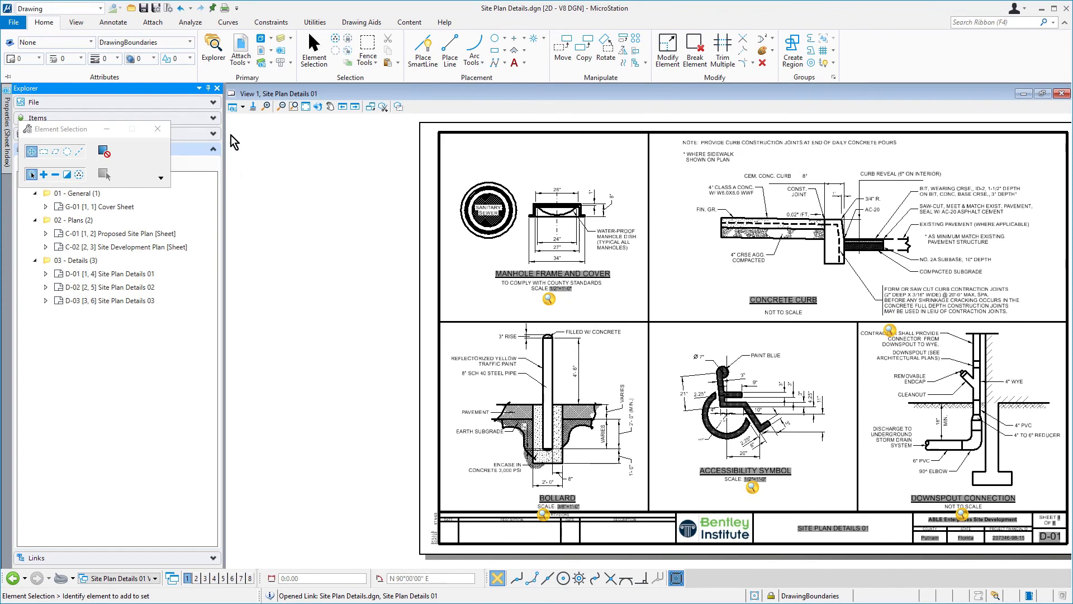
left_click(208, 88)
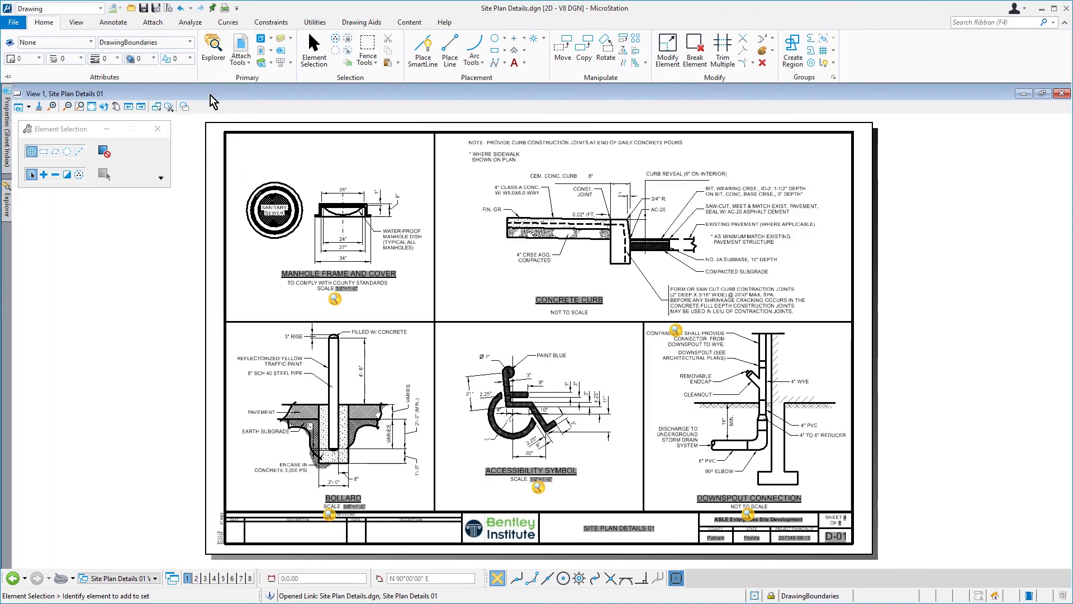
mouse_move(7, 201)
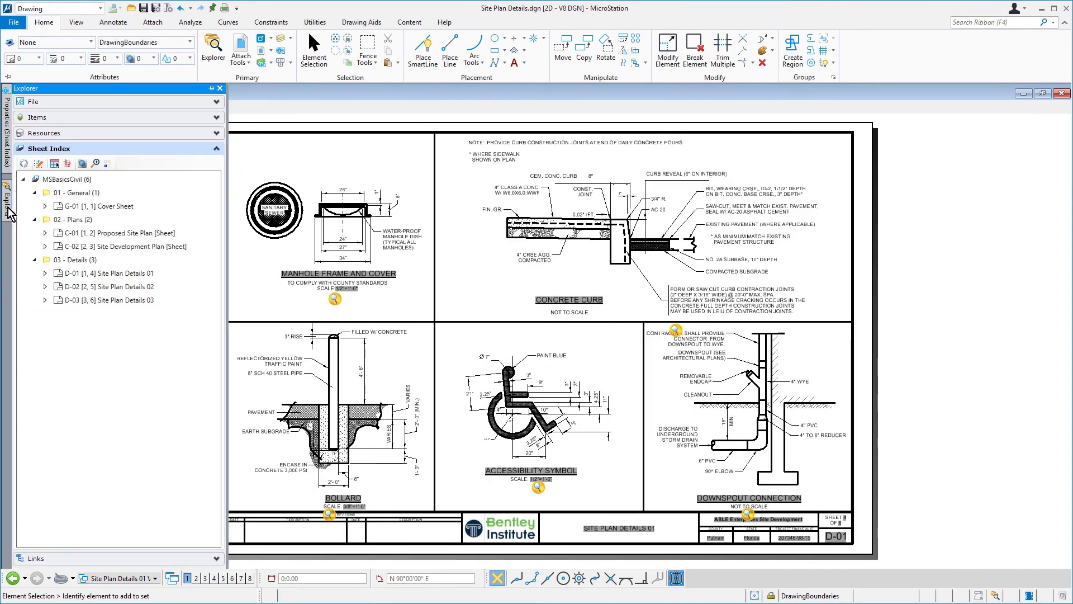